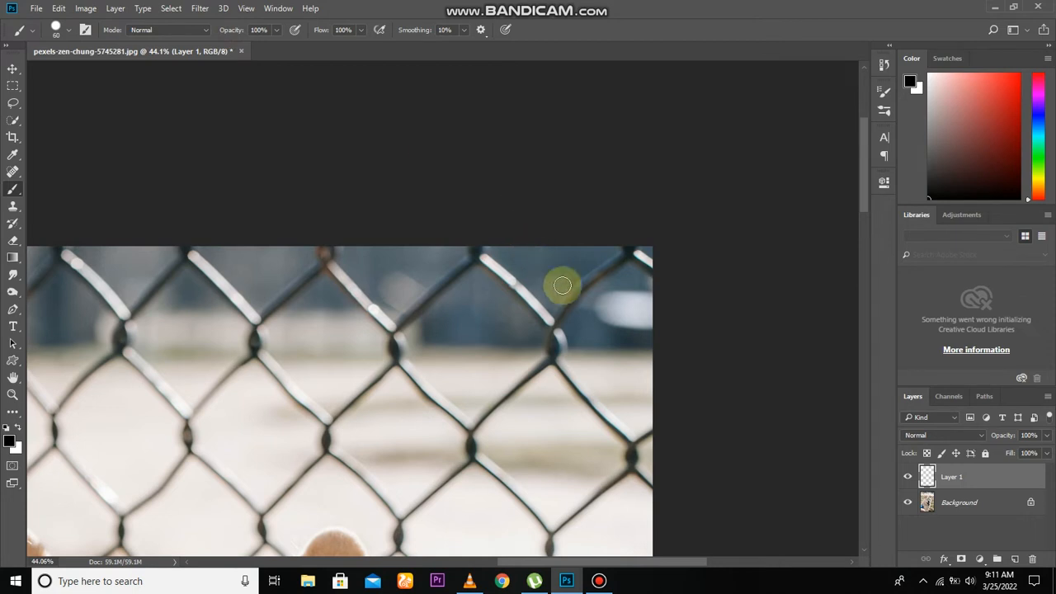
Step: Paint black straight strokes with an 80-pixel brush on Layer 1 over the fence wire at the photo's upper-right corner, down to its first twisted joint
scroll(637, 259, up, 5)
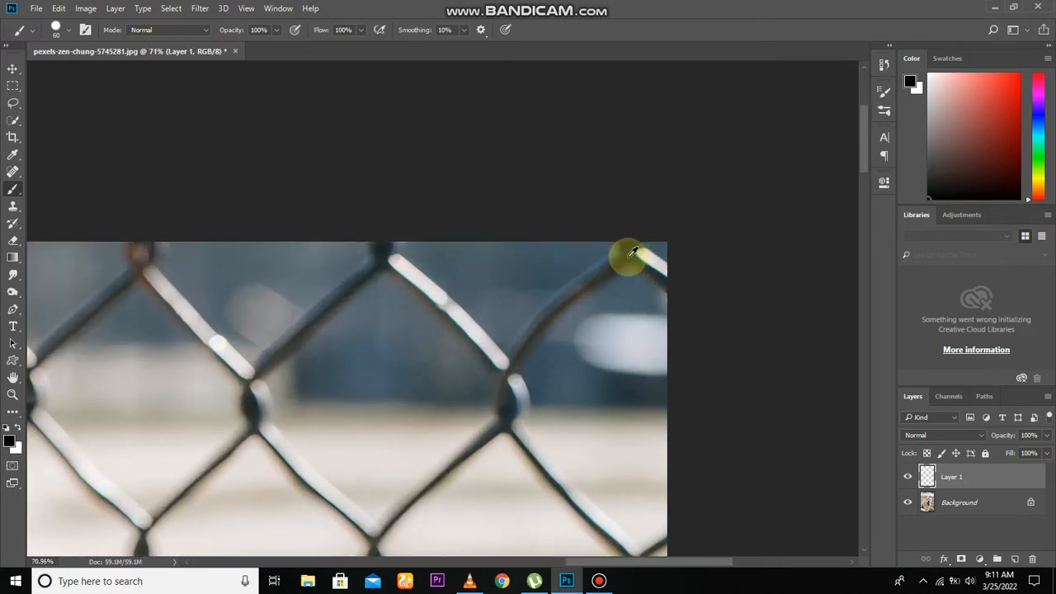
scroll(631, 253, up, 1)
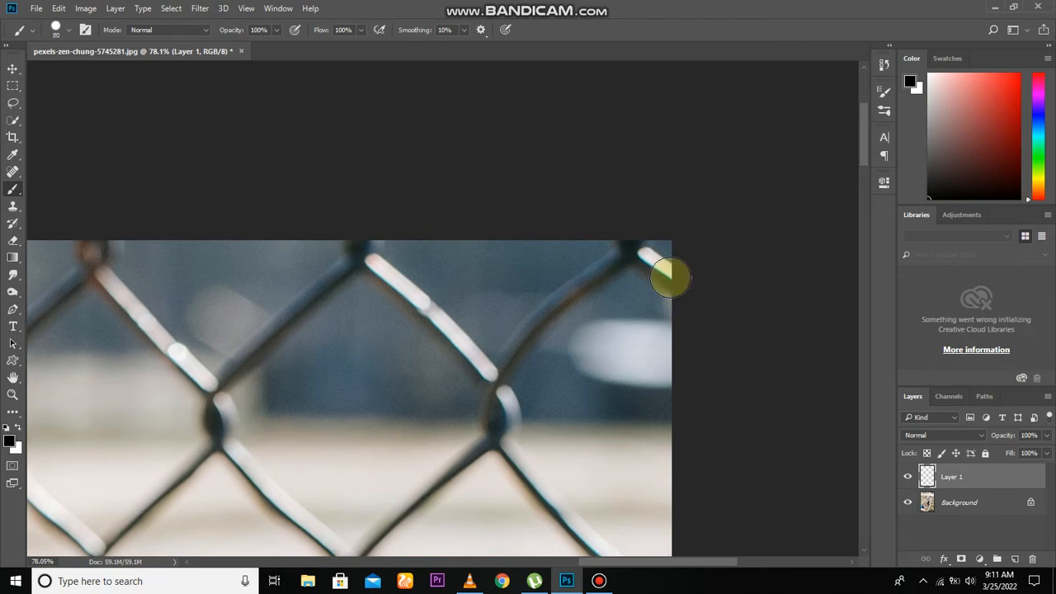
shift+click(631, 247)
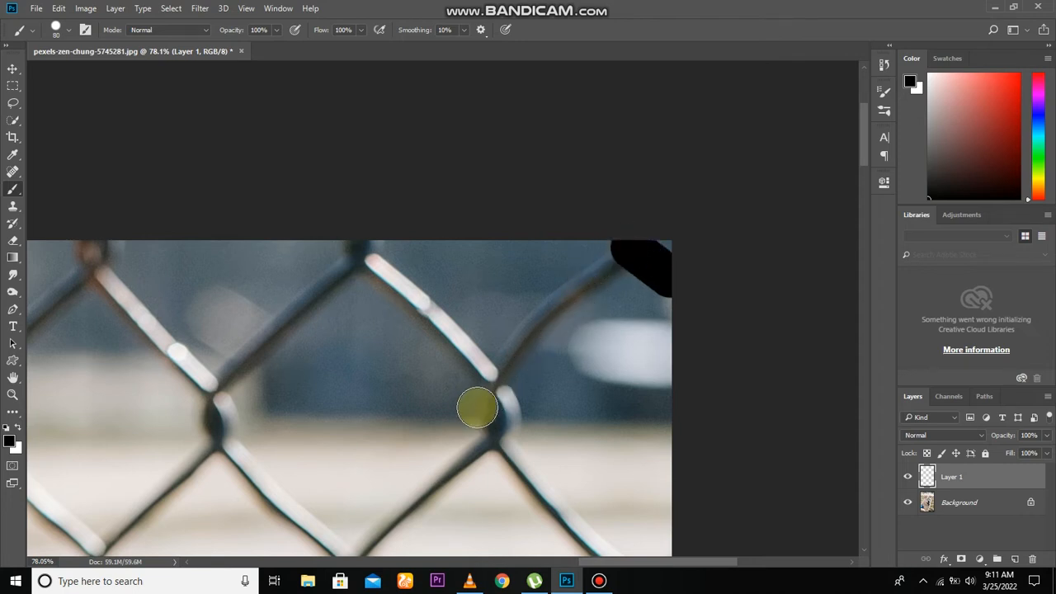
shift+click(562, 302)
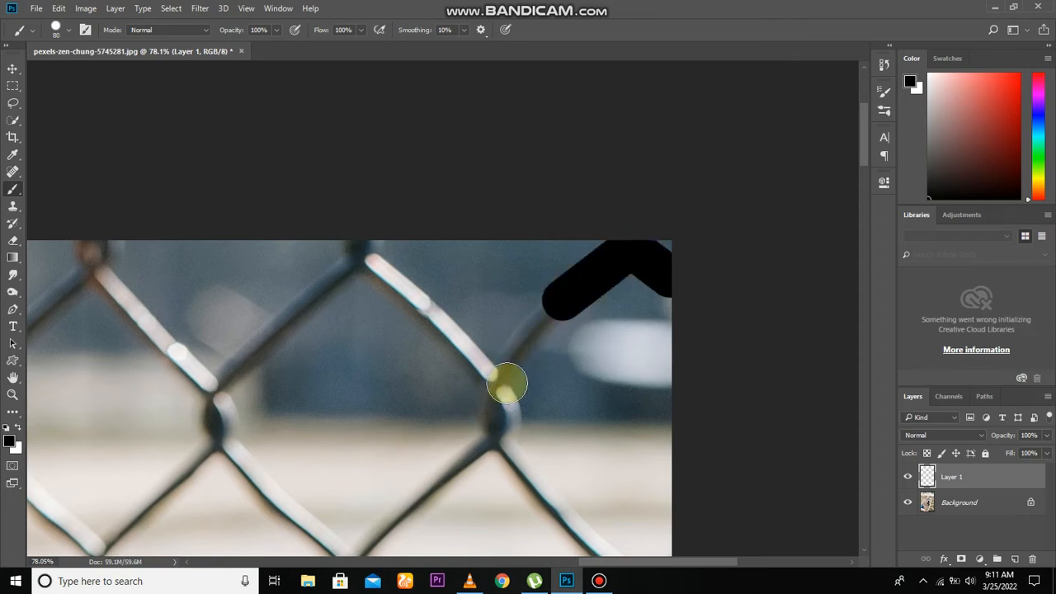
shift+click(505, 373)
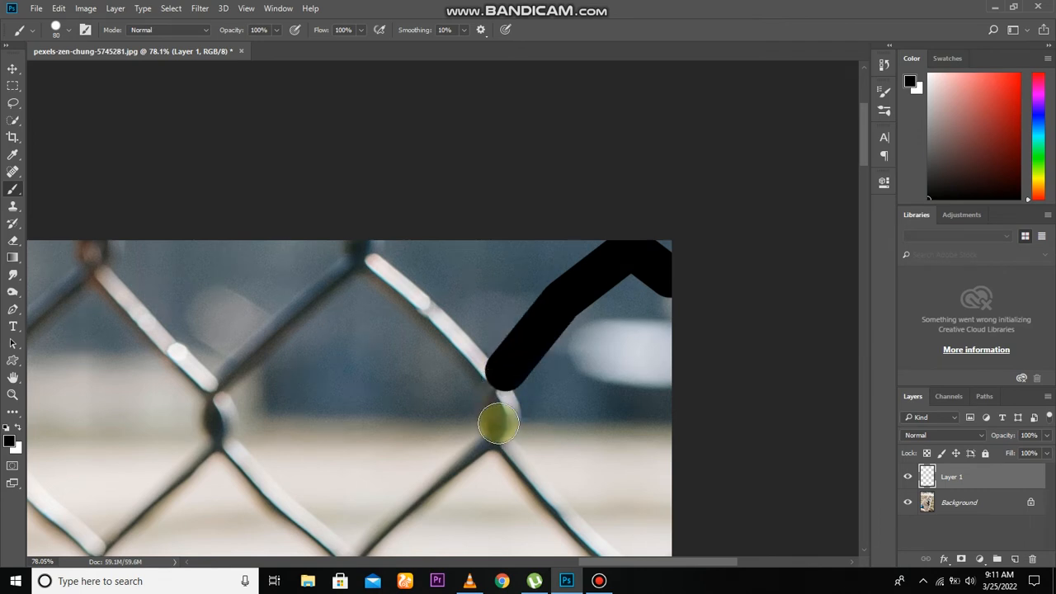
shift+click(500, 426)
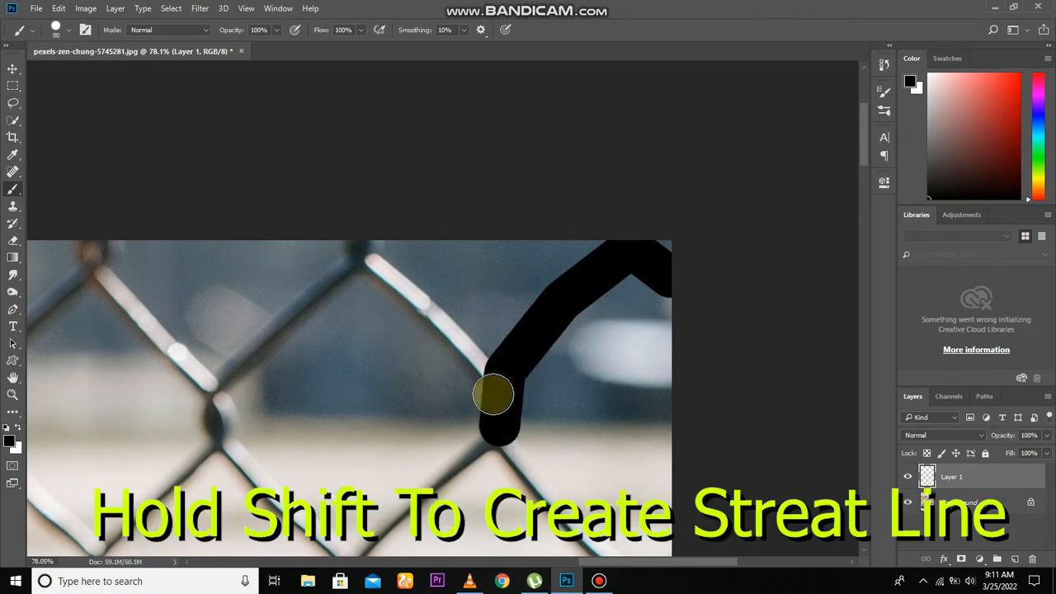
Step: Cover the wires of the diamond left of that joint in black, plus the wire running from the joint toward the photo's right edge
drag(536, 433, 545, 324)
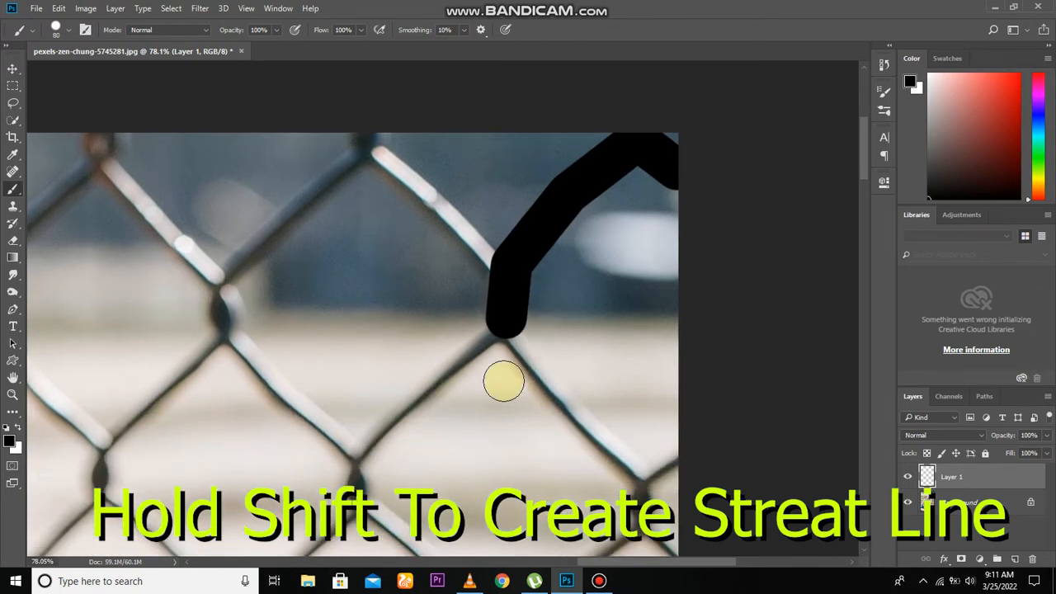
shift+click(357, 454)
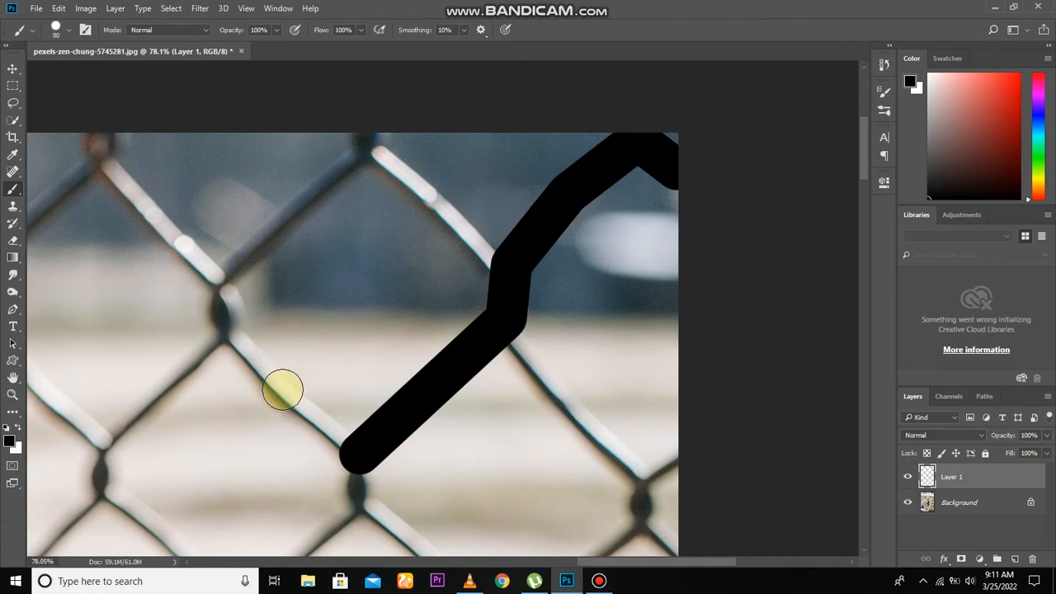
shift+click(283, 389)
shift+click(228, 320)
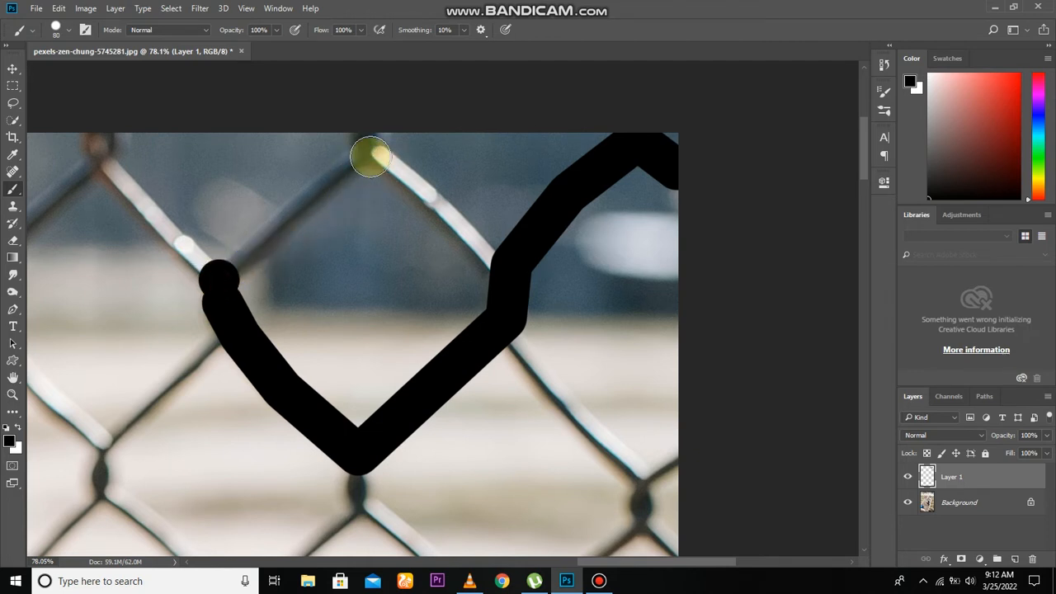
shift+click(360, 157)
click(377, 158)
shift+click(481, 261)
click(510, 339)
shift+click(643, 479)
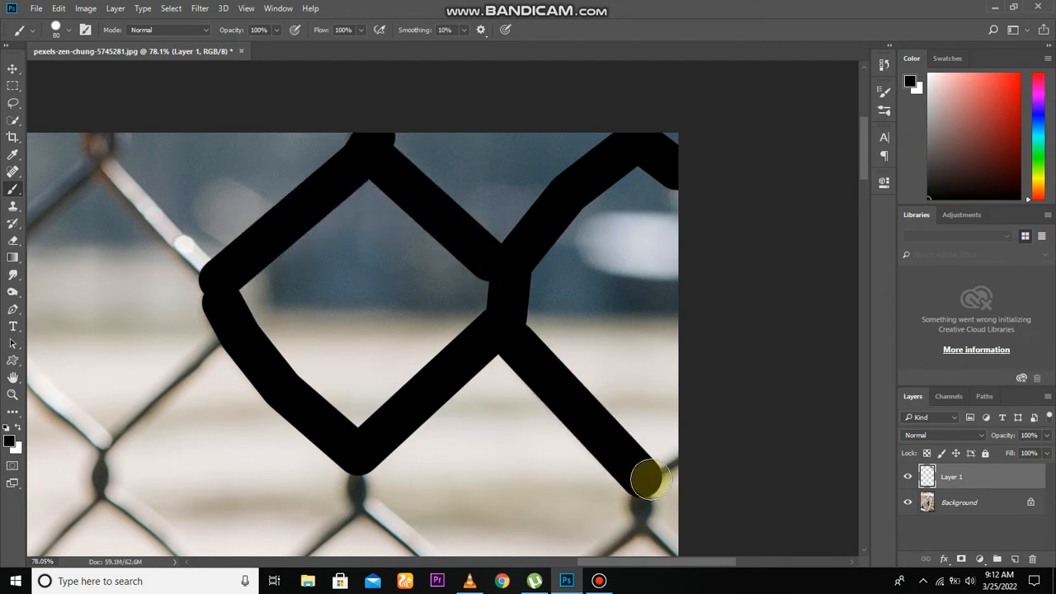
shift+click(673, 461)
Step: Continue the black strokes down the next fence row, covering the wires just above and beside the dog's right-hand ear tip
drag(692, 449, 744, 247)
drag(691, 320, 558, 439)
shift+click(413, 297)
shift+click(285, 421)
mouse_move(285, 421)
mouse_down()
mouse_move(367, 276)
mouse_move(338, 345)
mouse_up()
click(368, 267)
shift+click(244, 151)
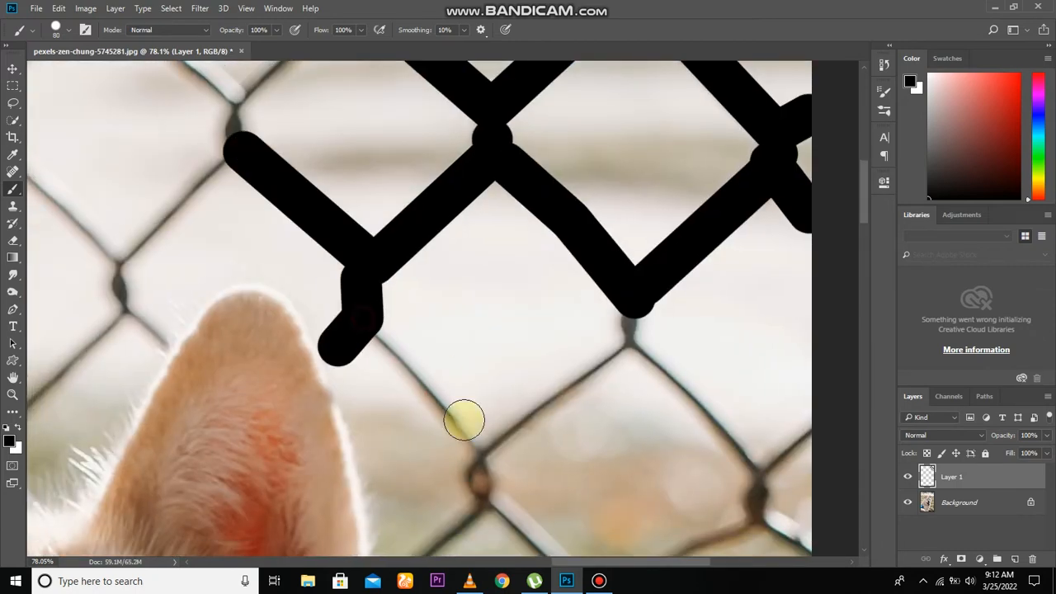
click(363, 317)
shift+click(482, 455)
shift+click(632, 337)
Step: Paint black over the fence wires between the dog's right-hand ear and the photo's right edge
drag(664, 370, 560, 299)
click(542, 278)
shift+click(659, 400)
shift+click(697, 364)
click(654, 436)
shift+click(704, 480)
click(657, 431)
shift+click(559, 488)
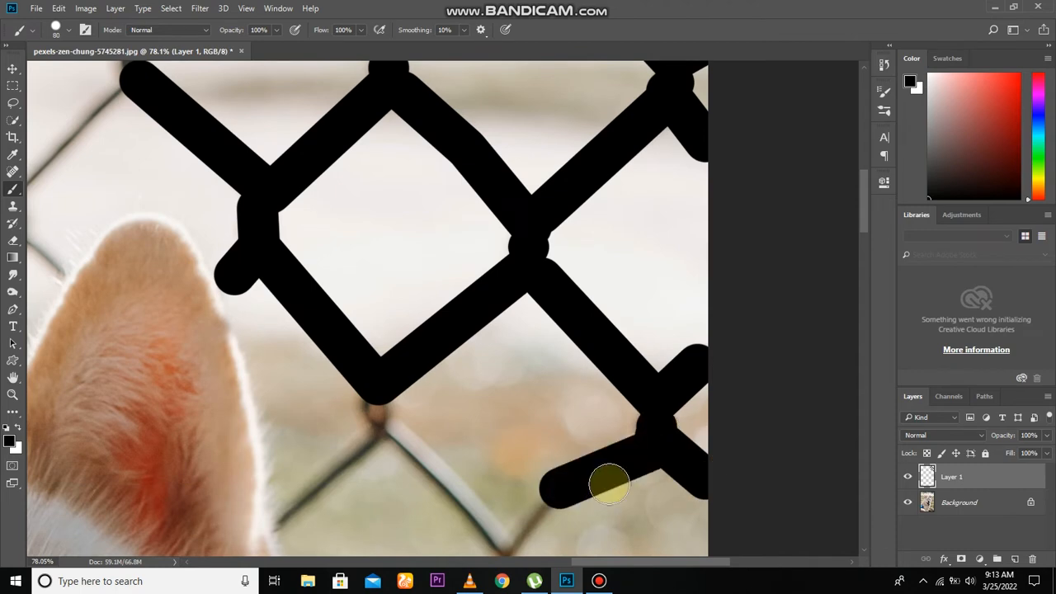
drag(603, 490, 630, 389)
shift+click(537, 444)
shift+click(320, 418)
Step: Paint black over the fence wires beside the dog's forehead and eye, out to the photo's right edge
drag(533, 469, 516, 335)
click(517, 323)
shift+click(503, 384)
shift+click(401, 469)
click(510, 388)
shift+click(562, 474)
mouse_move(656, 542)
mouse_down()
mouse_move(665, 429)
mouse_move(639, 351)
mouse_up()
click(642, 353)
shift+click(716, 490)
shift+click(498, 450)
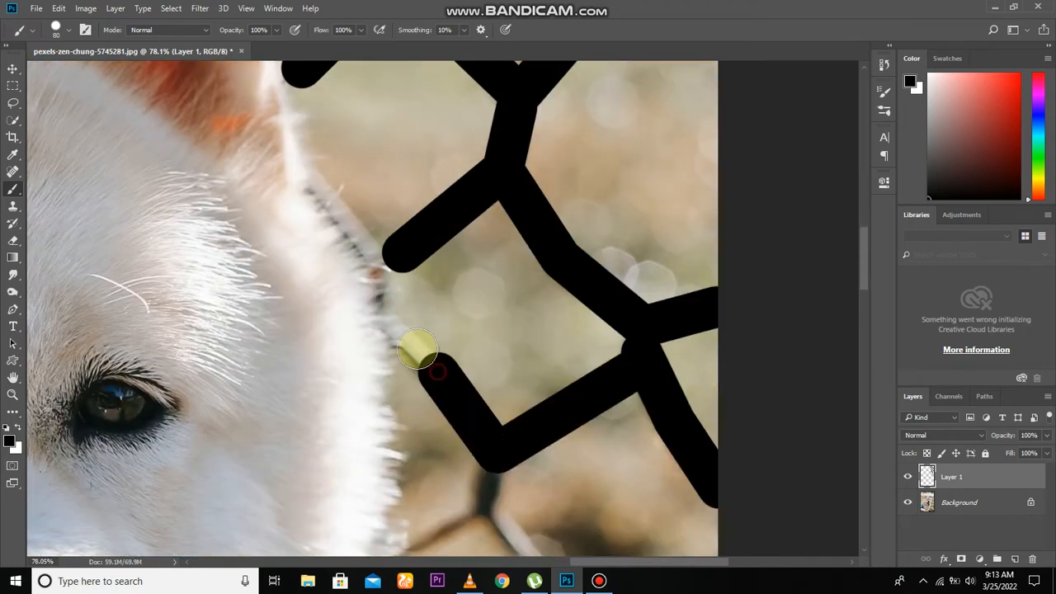
shift+click(410, 338)
Step: Cover the fence wires beside the dog's cheek with black strokes, from the fur to the photo's right edge
drag(483, 514, 471, 396)
shift+click(471, 397)
shift+click(412, 429)
click(472, 398)
shift+click(584, 532)
shift+click(707, 453)
drag(583, 532, 589, 374)
click(591, 370)
shift+click(582, 431)
Step: Paint black over the fence wires beside the dog's muzzle and tongue, including the vertical joints near the fur
drag(582, 431, 553, 325)
click(555, 325)
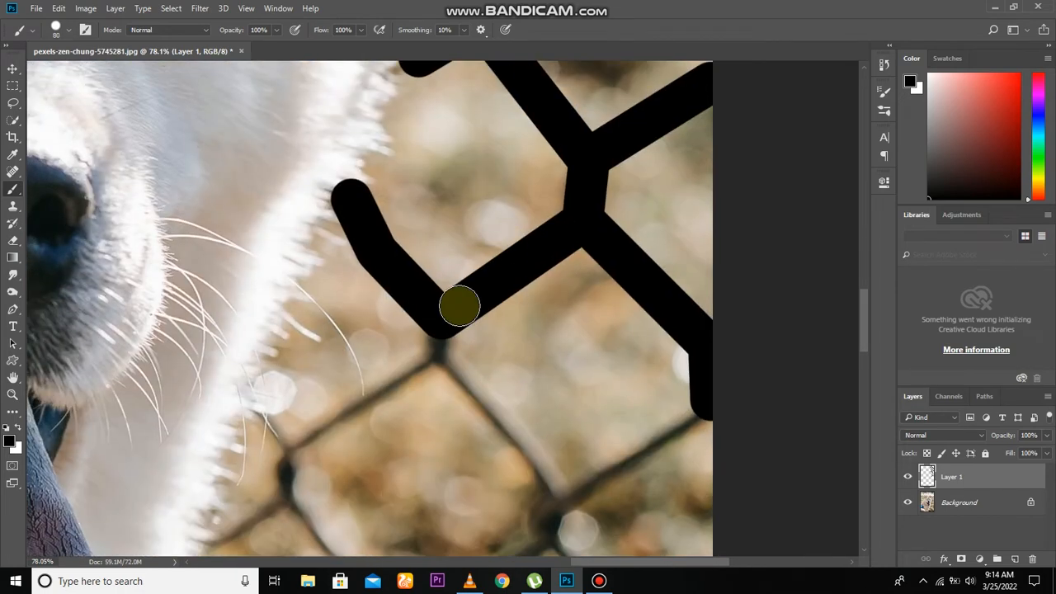
shift+click(438, 349)
shift+click(289, 443)
drag(272, 424, 311, 248)
shift+click(328, 323)
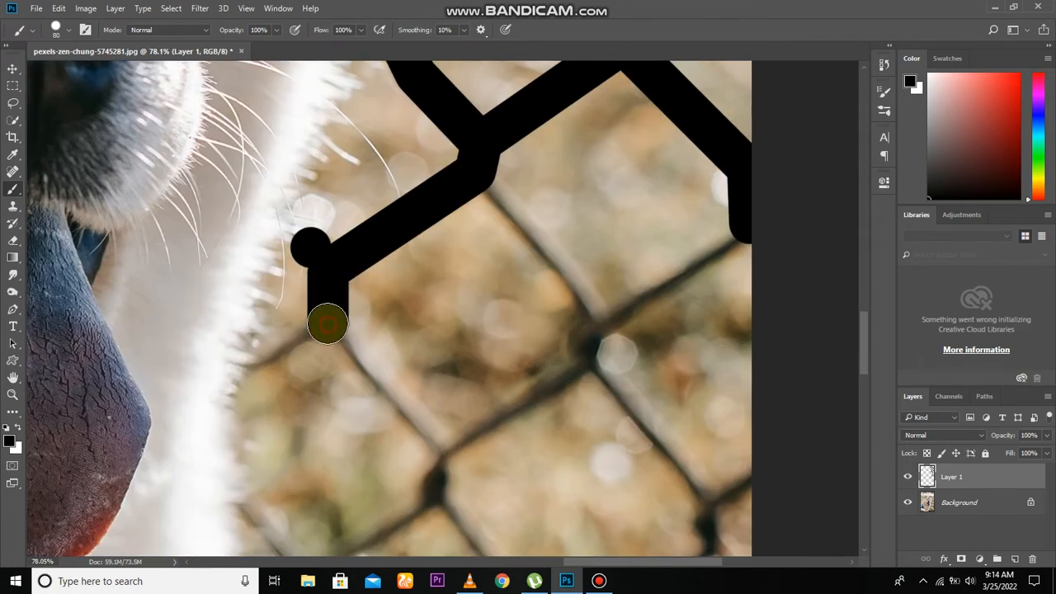
shift+click(264, 364)
click(328, 323)
shift+click(445, 451)
shift+click(585, 355)
Step: Complete the black strokes on the diamond beside the tongue and the wires running from it to the photo's right edge
shift+click(482, 172)
click(608, 326)
mouse_move(610, 325)
mouse_down()
mouse_move(452, 334)
mouse_move(430, 245)
mouse_up()
shift+click(586, 252)
click(430, 247)
shift+click(542, 395)
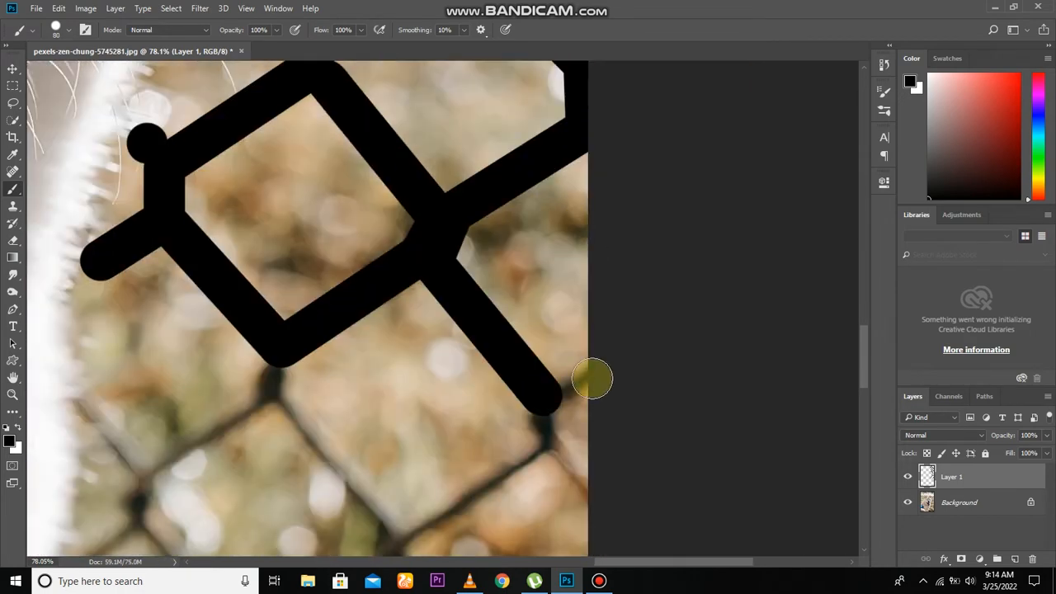
shift+click(592, 379)
Step: Cover the next fence row below the tongue in black, from the wires touching the fur to the photo's right edge
shift+click(289, 251)
shift+click(157, 344)
shift+click(106, 275)
shift+click(153, 383)
drag(154, 383, 213, 252)
shift+click(152, 302)
click(215, 263)
shift+click(328, 400)
shift+click(601, 452)
shift+click(657, 419)
Step: Paint black over the diamond and crossing wires in front of the grass at the photo's right edge
drag(535, 400, 525, 238)
click(586, 300)
shift+click(650, 361)
click(584, 315)
shift+click(453, 404)
shift+click(323, 266)
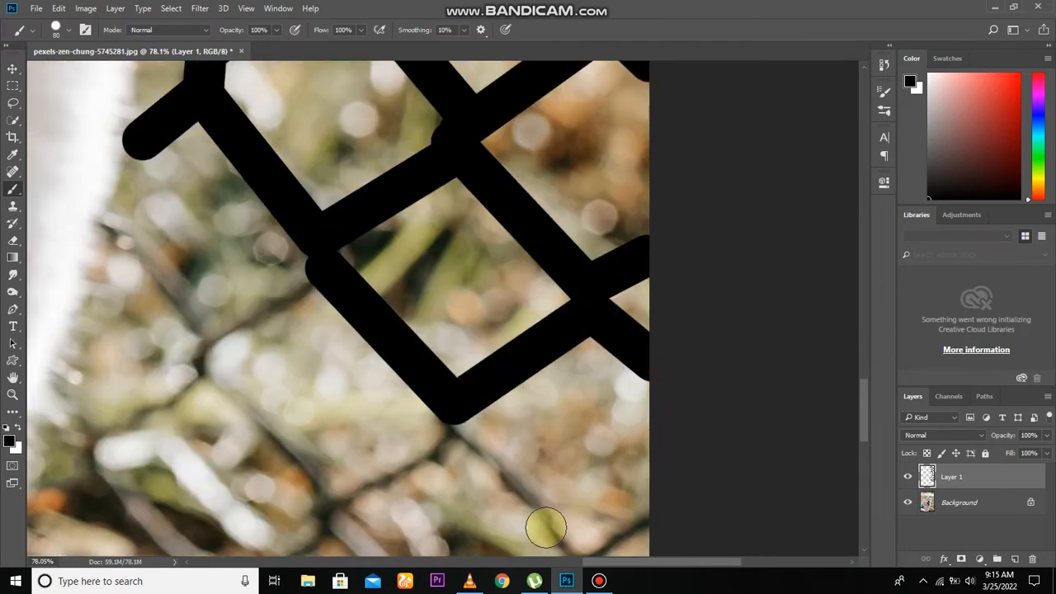
Step: Cover the fence wires over the grass beside the dog's chest with black strokes, ending at the fur
drag(396, 510, 347, 389)
shift+click(405, 300)
shift+click(523, 447)
drag(547, 448, 562, 268)
shift+click(415, 361)
shift+click(295, 209)
drag(180, 297, 441, 460)
shift+click(331, 338)
shift+click(314, 292)
shift+click(433, 221)
click(302, 291)
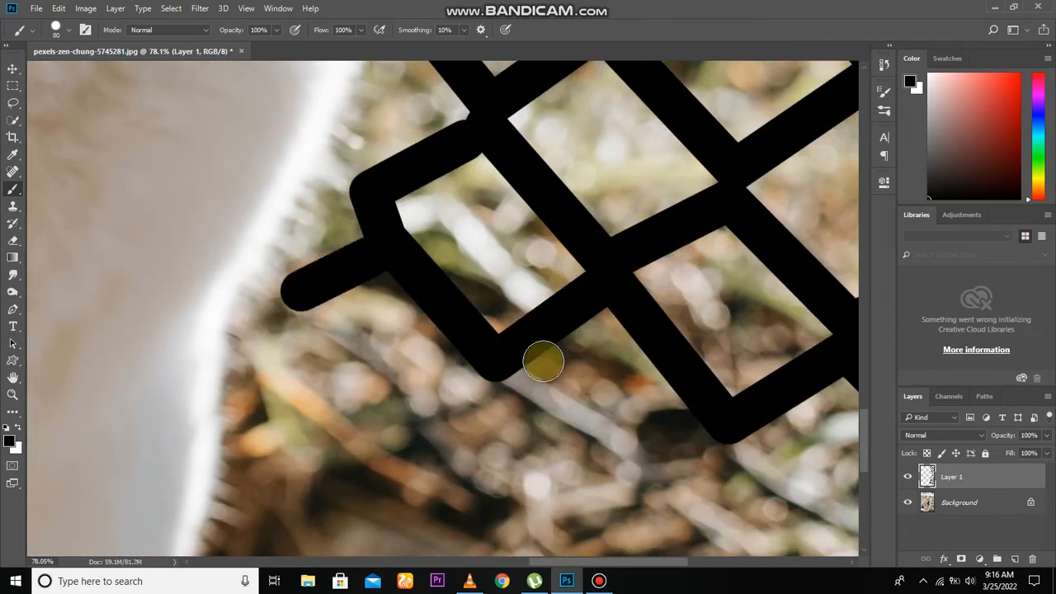
Step: Paint black over the faint fence wires in front of the dry ground beside the dog's lower chest
shift+click(376, 256)
scroll(505, 248, down, 10)
scroll(546, 336, up, 8)
click(633, 306)
shift+click(576, 316)
click(470, 252)
shift+click(584, 315)
shift+click(389, 296)
shift+click(309, 203)
click(490, 361)
shift+click(677, 386)
Step: Return to the photo's upper part and paint black over the wires left of the covered diamonds, up to the upper edge
scroll(555, 300, down, 8)
drag(559, 235, 563, 462)
drag(428, 124, 587, 370)
scroll(610, 342, up, 10)
click(649, 210)
shift+click(514, 373)
shift+click(517, 426)
drag(434, 511, 455, 451)
shift+click(400, 494)
shift+click(266, 363)
shift+click(389, 160)
drag(396, 181, 383, 303)
shift+click(384, 234)
shift+click(523, 81)
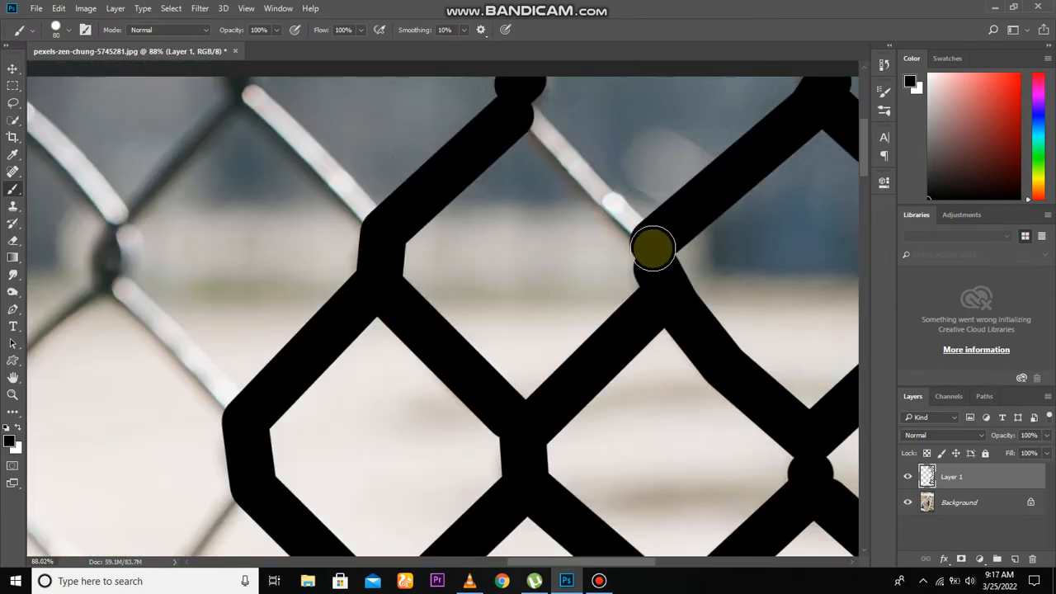
Step: Cover the next column of fence wires farther left along the photo's upper edge with black strokes
drag(388, 235, 577, 282)
shift+click(440, 130)
click(305, 282)
shift+click(440, 132)
click(298, 326)
click(312, 265)
shift+click(186, 136)
shift+click(62, 259)
click(436, 463)
shift+click(299, 324)
Step: Enlarge the brush to 90 pixels and paint black over the fence diamonds above the dog's left-hand ear
drag(156, 462, 374, 349)
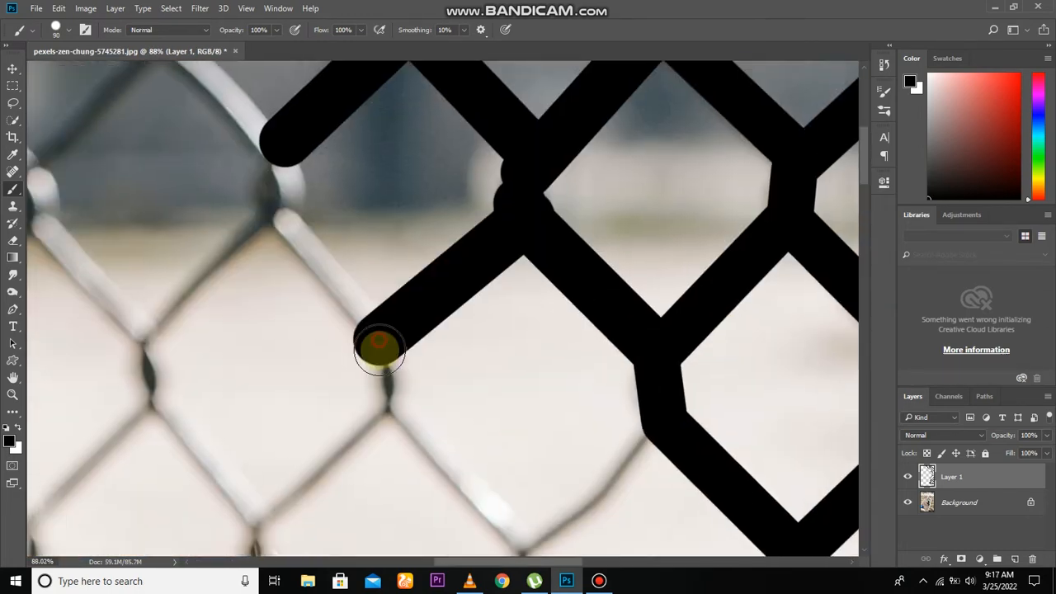
shift+click(375, 349)
shift+click(236, 62)
shift+click(542, 371)
shift+click(415, 489)
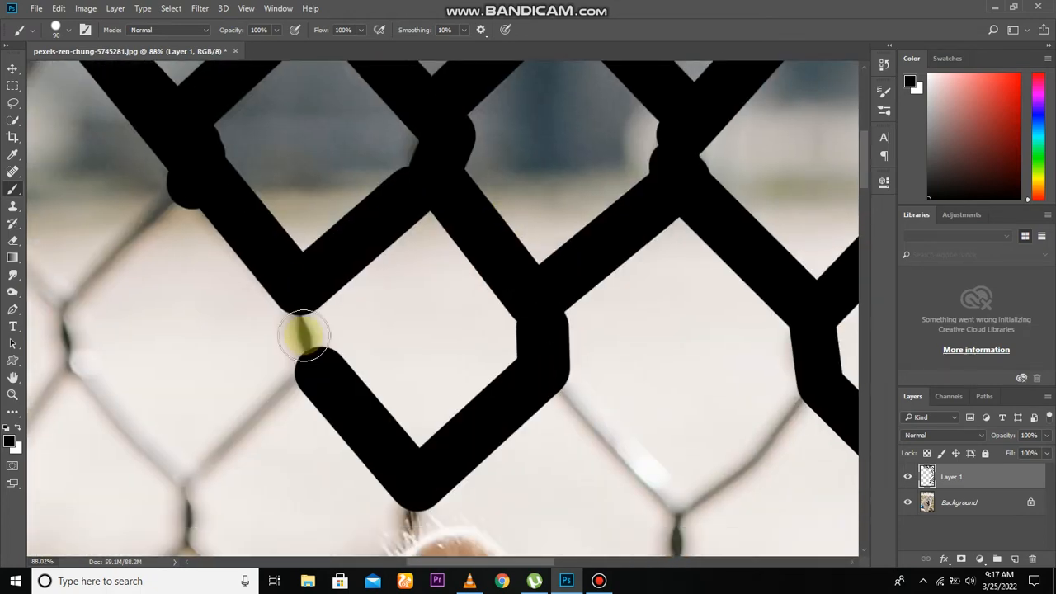
shift+click(318, 371)
shift+click(294, 391)
shift+click(295, 447)
shift+click(391, 402)
shift+click(391, 432)
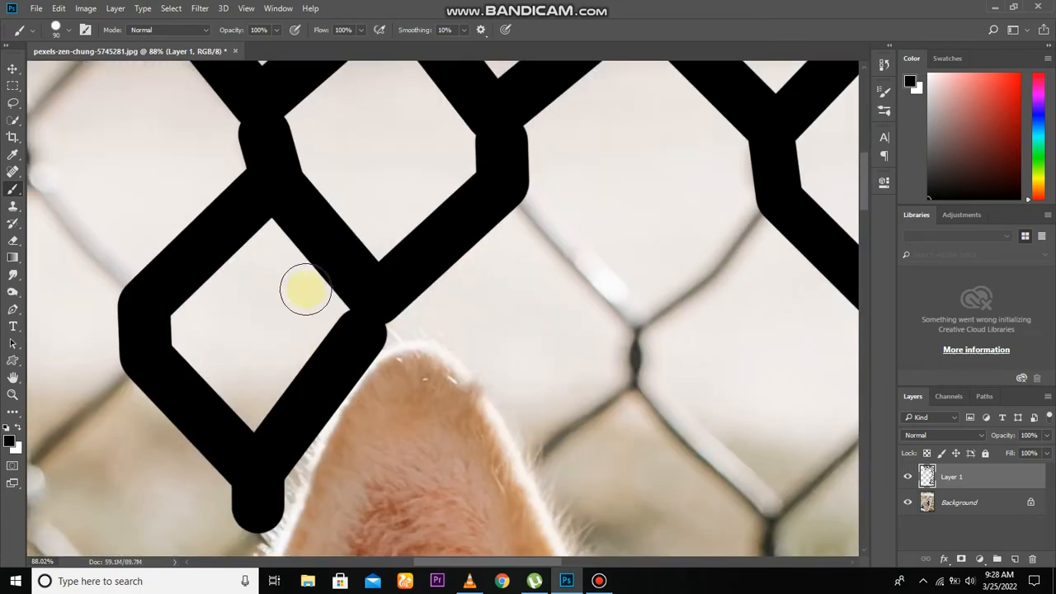
shift+click(758, 259)
Step: Paint black over the fence diamonds above the dog's left-hand ear and start the next column toward the photo's upper edge
drag(506, 189, 660, 306)
key(z)
click(13, 190)
shift+click(662, 321)
shift+click(636, 375)
shift+click(414, 322)
shift+click(639, 377)
shift+click(611, 446)
shift+click(784, 218)
shift+click(669, 239)
shift+click(336, 253)
shift+click(321, 306)
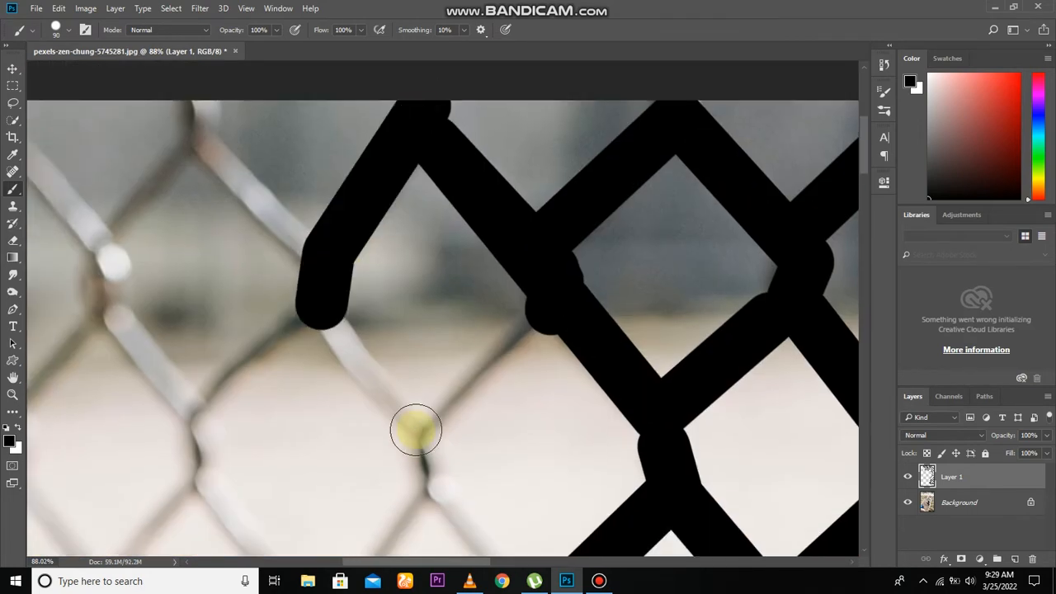
Step: Cover the fence wires over the pale ground one column farther toward the photo's left edge with black strokes
shift+click(418, 428)
shift+click(527, 343)
shift+click(600, 403)
shift+click(694, 518)
shift+click(550, 395)
shift+click(538, 440)
shift+click(421, 268)
shift+click(416, 191)
shift+click(524, 107)
shift+click(448, 178)
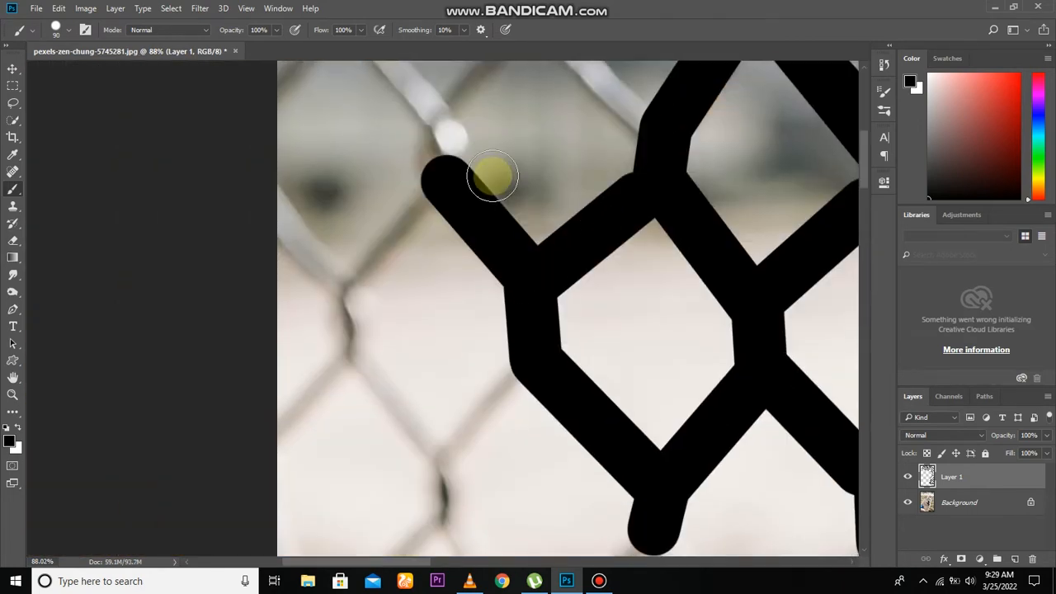
Step: Paint black over the remaining fence wires in the photo's upper-left corner, out to its upper and left edges
shift+click(465, 199)
shift+click(559, 99)
shift+click(664, 206)
drag(564, 93, 565, 144)
shift+click(558, 115)
click(358, 115)
shift+click(359, 157)
shift+click(437, 231)
click(306, 227)
shift+click(358, 169)
click(313, 349)
shift+click(361, 423)
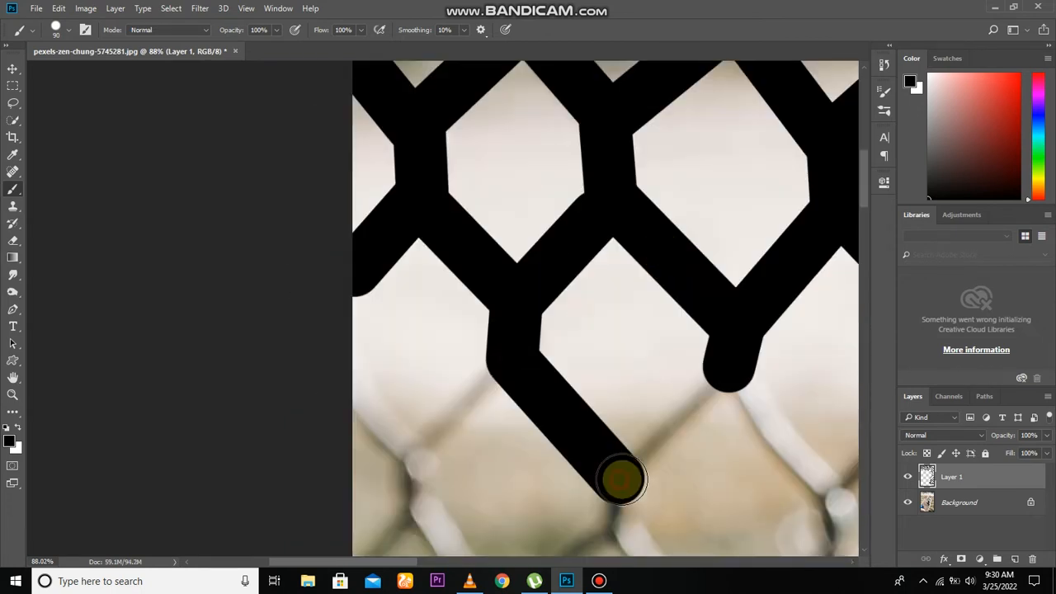
Step: Cover the wires over the lower pale ground beside the photo's left edge, down to where the grass begins
shift+click(718, 378)
click(509, 364)
shift+click(414, 423)
shift+click(416, 318)
shift+click(366, 382)
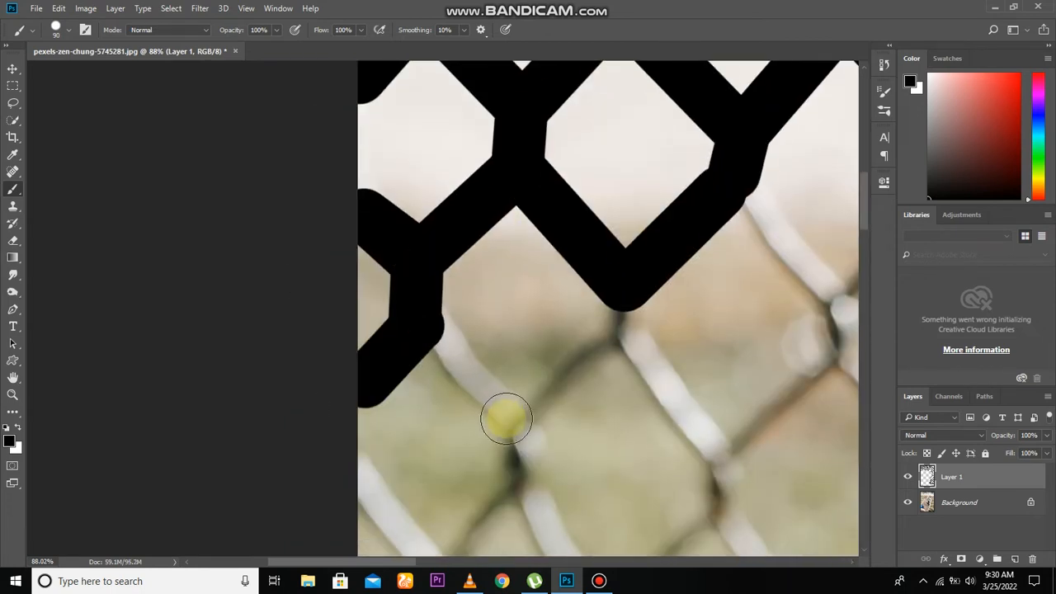
Step: Paint black over the fence diamonds where the pale ground meets the grass, working from the left edge toward the dog's ear
shift+click(507, 419)
shift+click(627, 326)
shift+click(714, 454)
shift+click(832, 355)
drag(783, 378, 620, 442)
shift+click(690, 364)
click(589, 269)
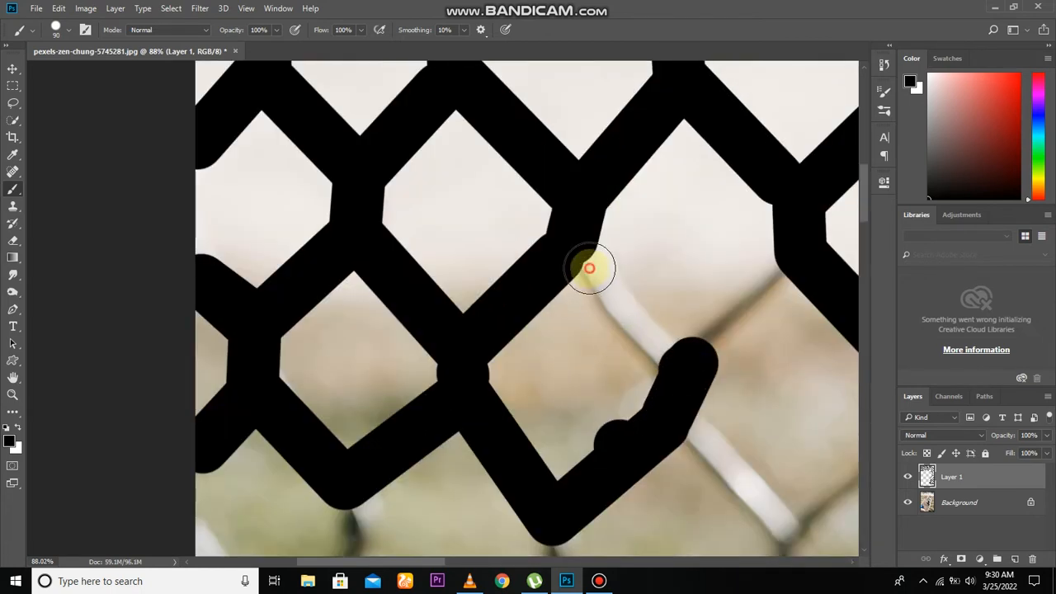
Step: Cover the wires over the grass beside the dog's left-hand ear, up to the edge of its fur
shift+click(687, 383)
shift+click(786, 264)
shift+click(717, 403)
shift+click(825, 302)
shift+click(688, 316)
shift+click(746, 385)
shift+click(563, 424)
shift+click(466, 307)
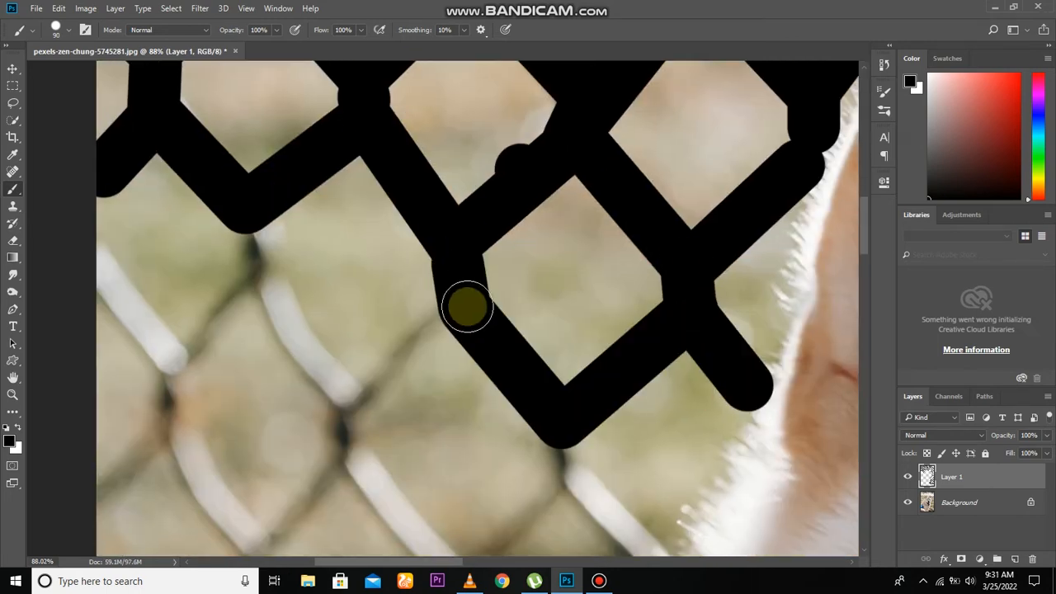
Step: Paint black over the next row of fence diamonds on the green grass, back toward the photo's left edge
shift+click(355, 404)
shift+click(295, 338)
shift+click(268, 276)
shift+click(351, 431)
shift+click(271, 334)
drag(481, 434, 459, 274)
shift+click(322, 335)
shift+click(254, 405)
shift+click(407, 459)
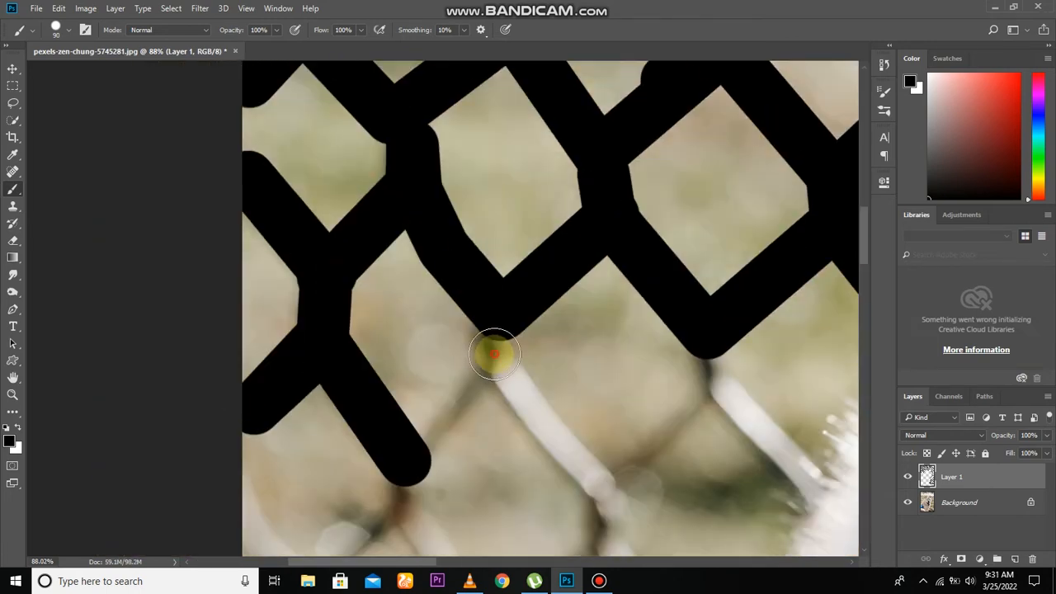
Step: Cover the wires over the grass just below the dog's left-hand ear, ending the strokes at the head's fur
shift+click(606, 493)
drag(700, 384, 553, 351)
shift+click(654, 443)
drag(647, 453, 656, 283)
click(472, 301)
shift+click(537, 434)
shift+click(361, 431)
shift+click(268, 295)
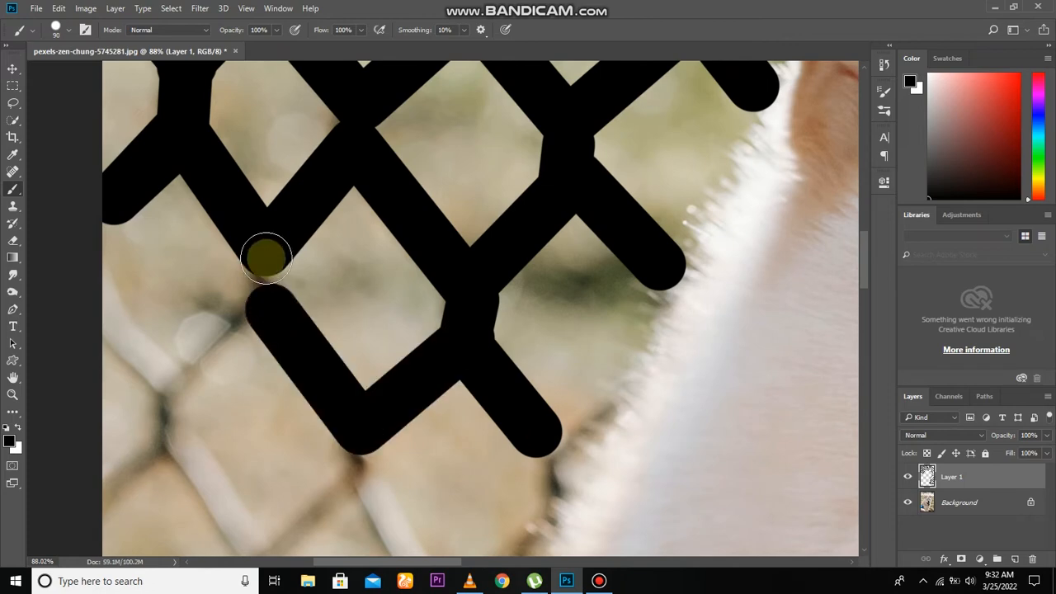
Step: Paint black over the fence diamonds on the dry grass beside the photo's left edge, level with the dog's face
shift+click(266, 255)
drag(250, 383, 298, 296)
shift+click(221, 312)
shift+click(314, 436)
shift+click(257, 484)
drag(297, 453, 248, 338)
shift+click(357, 438)
shift+click(442, 364)
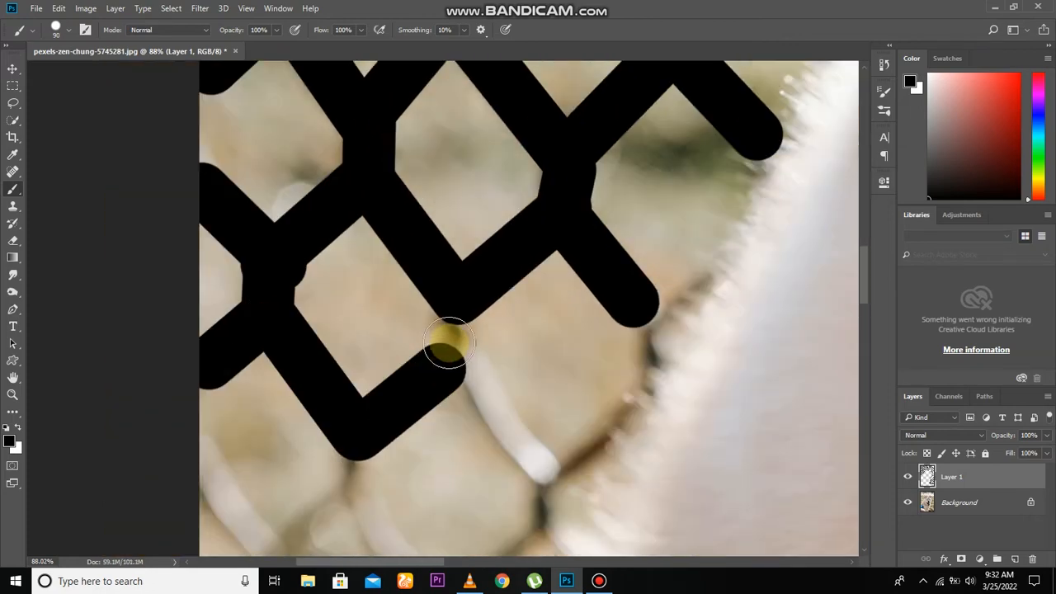
Step: Cover the wires running down along the dog's left-hand cheek with black strokes that follow the fur's edge
shift+click(445, 325)
drag(462, 342, 399, 279)
shift+click(485, 417)
shift+click(532, 282)
shift+click(534, 227)
shift+click(593, 170)
drag(426, 341, 509, 236)
click(528, 273)
shift+click(518, 313)
shift+click(438, 405)
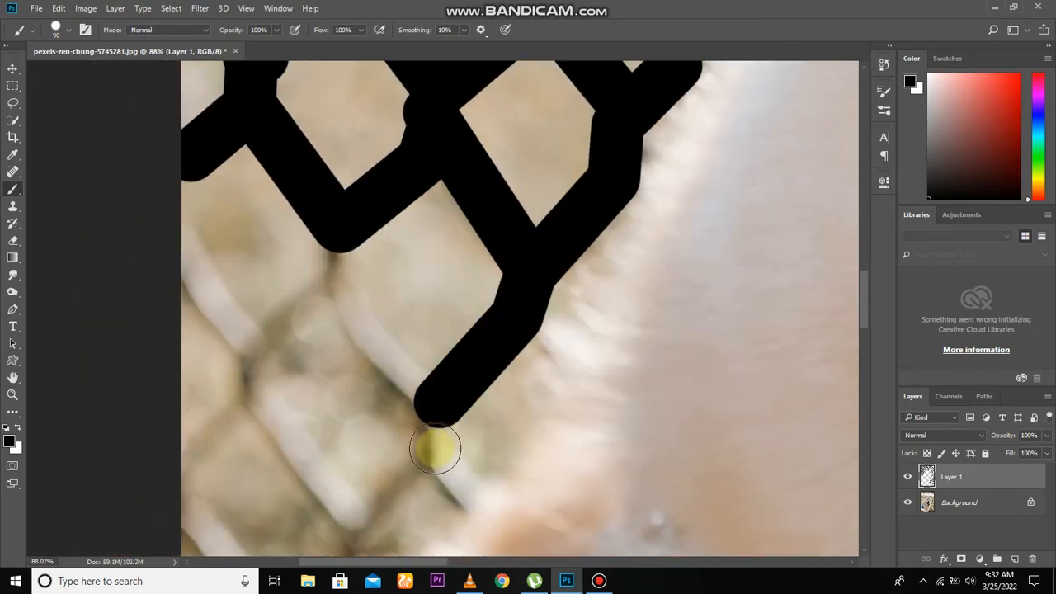
Step: Paint black over the last fence wires above the dog's shoulder at the photo's left edge
shift+click(438, 459)
drag(302, 347, 324, 229)
shift+click(377, 401)
drag(272, 532, 359, 369)
click(393, 340)
shift+click(306, 234)
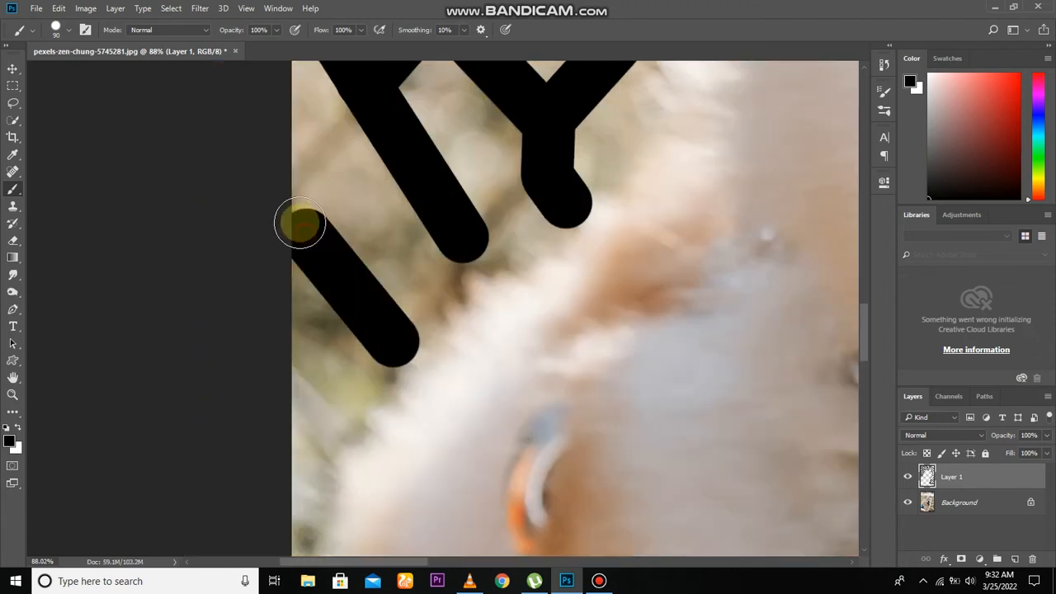
shift+click(345, 131)
drag(457, 222, 399, 403)
Step: Check the whole photo for fence wires not covered by the black strokes
scroll(474, 371, down, 1)
scroll(477, 366, down, 10)
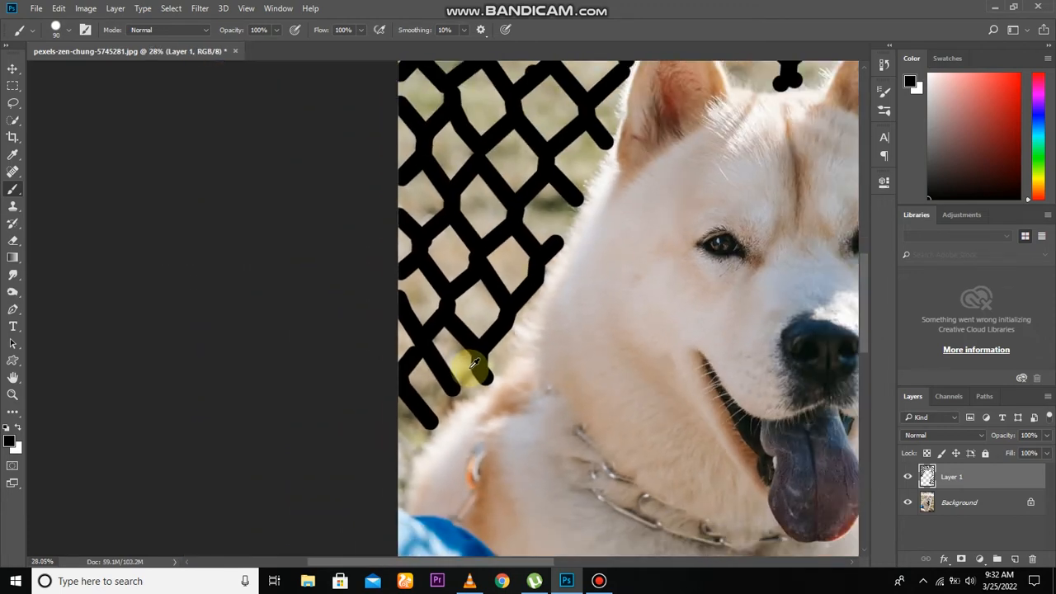
scroll(475, 359, up, 2)
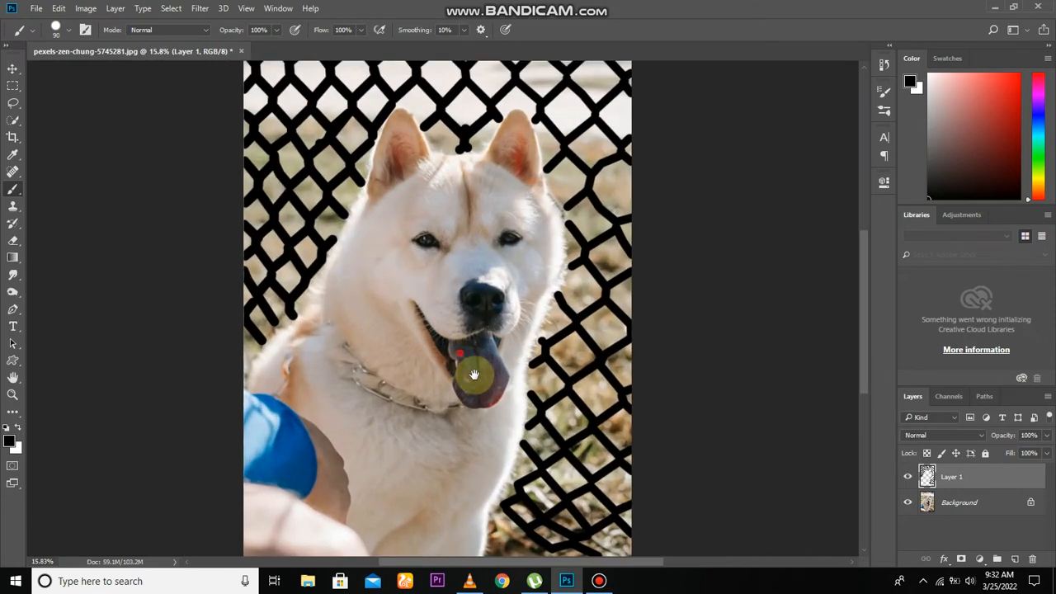
drag(462, 360, 590, 443)
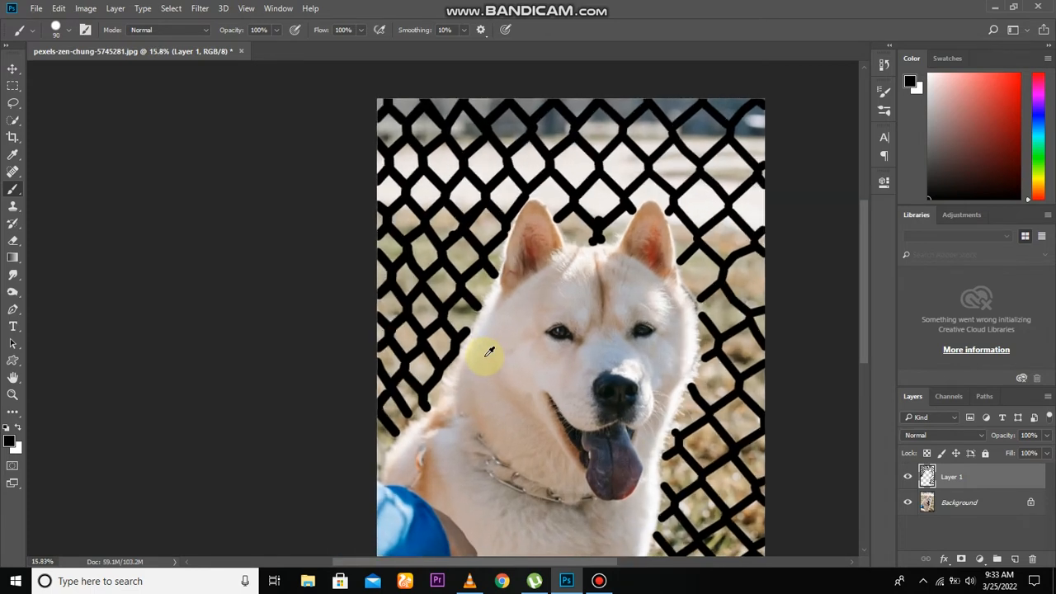
scroll(484, 358, down, 1)
drag(484, 356, 395, 344)
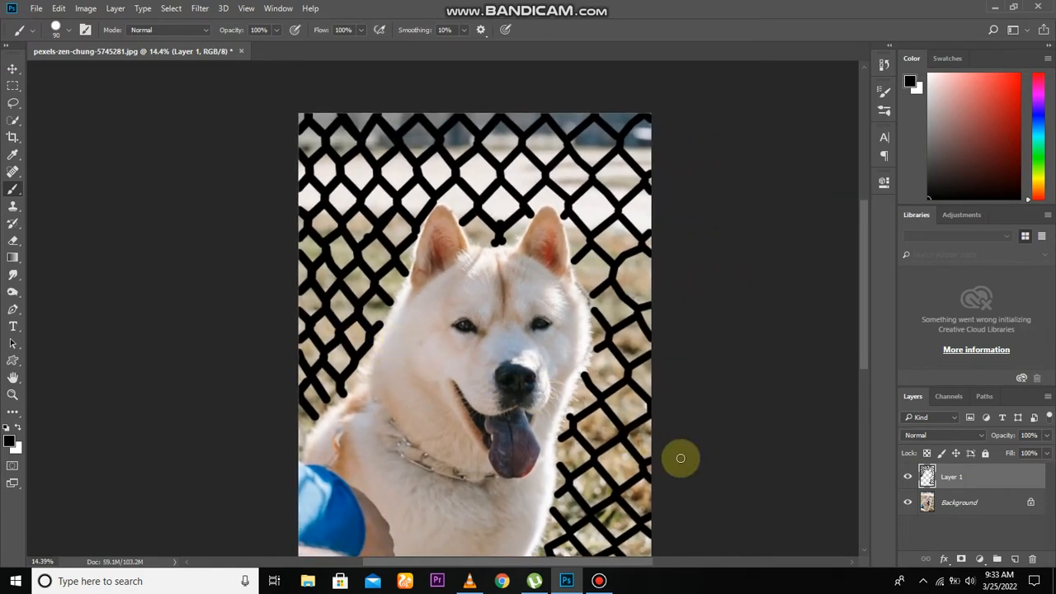
drag(510, 375, 505, 287)
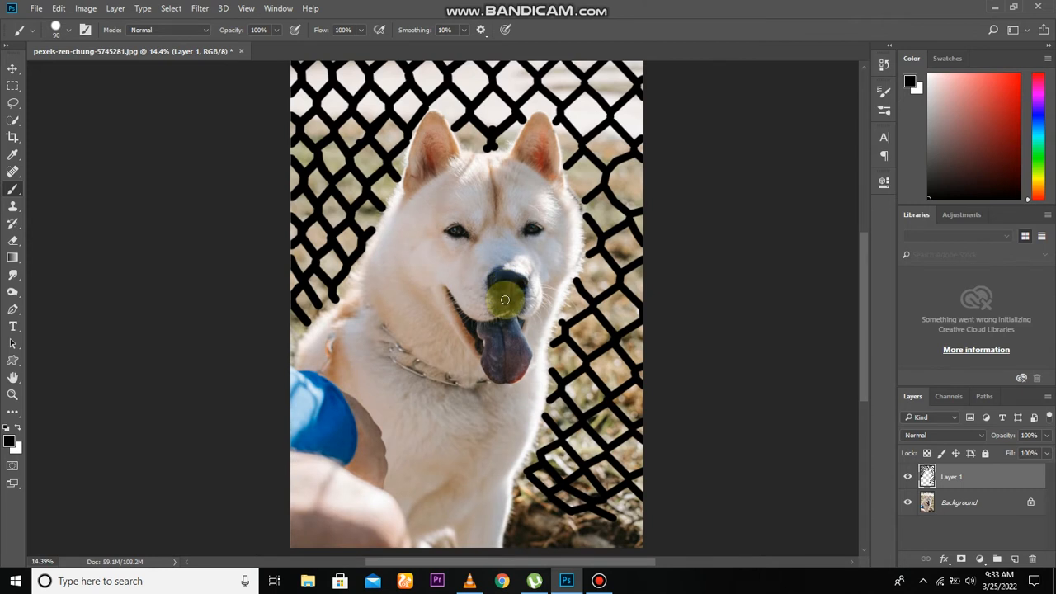
scroll(504, 299, down, 1)
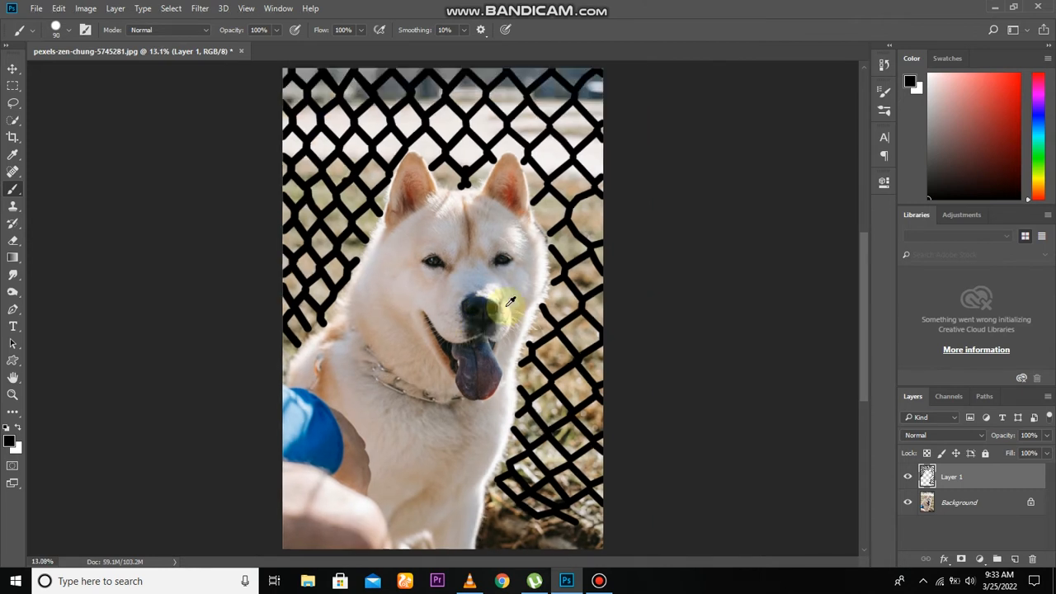
Step: Make Background the active layer, hide Layer 1 and load its painted strokes as a selection
click(943, 502)
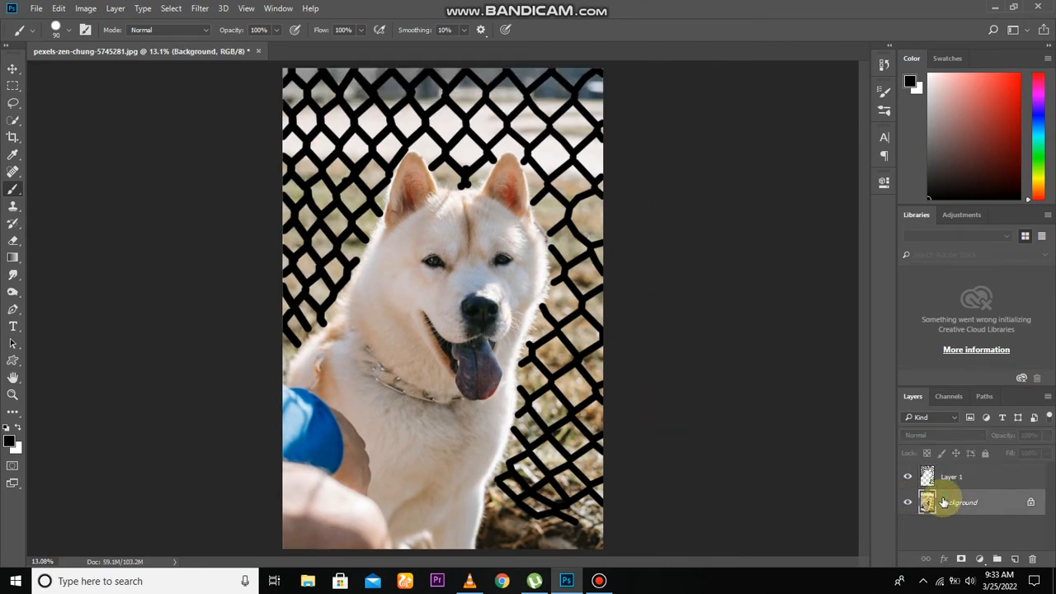
click(909, 476)
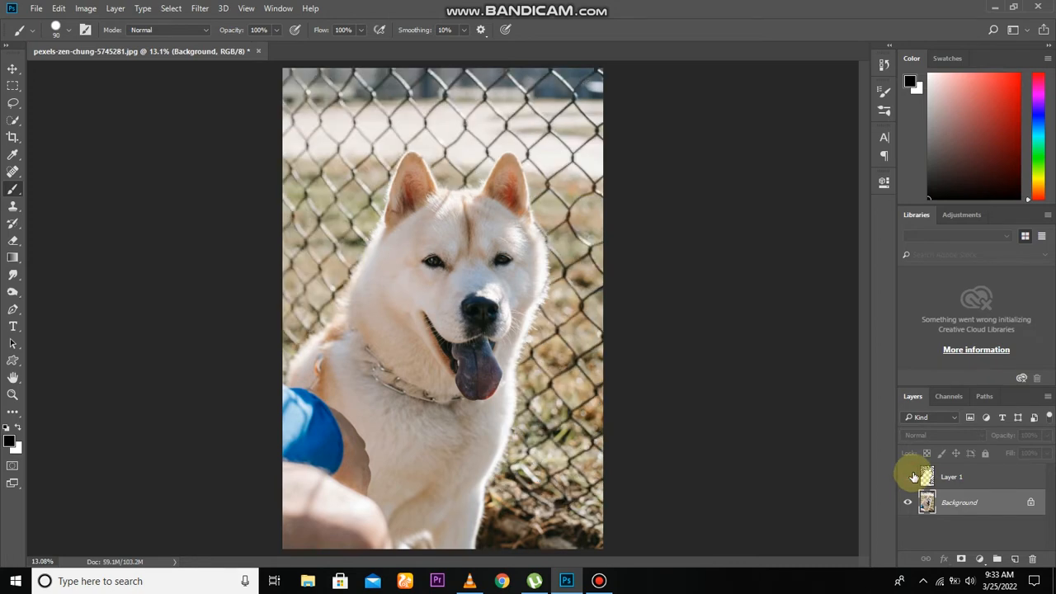
ctrl+click(927, 476)
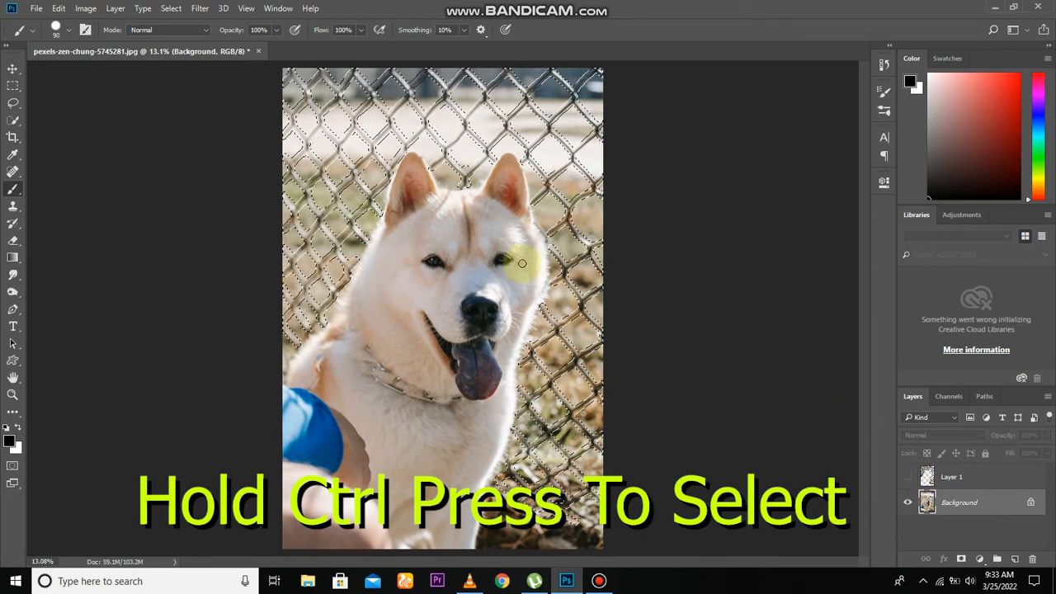
Step: Fill the selected fence area on the Background layer with Content-Aware, Color Adaptation on, Normal mode and 100% opacity
scroll(515, 263, down, 1)
key(v)
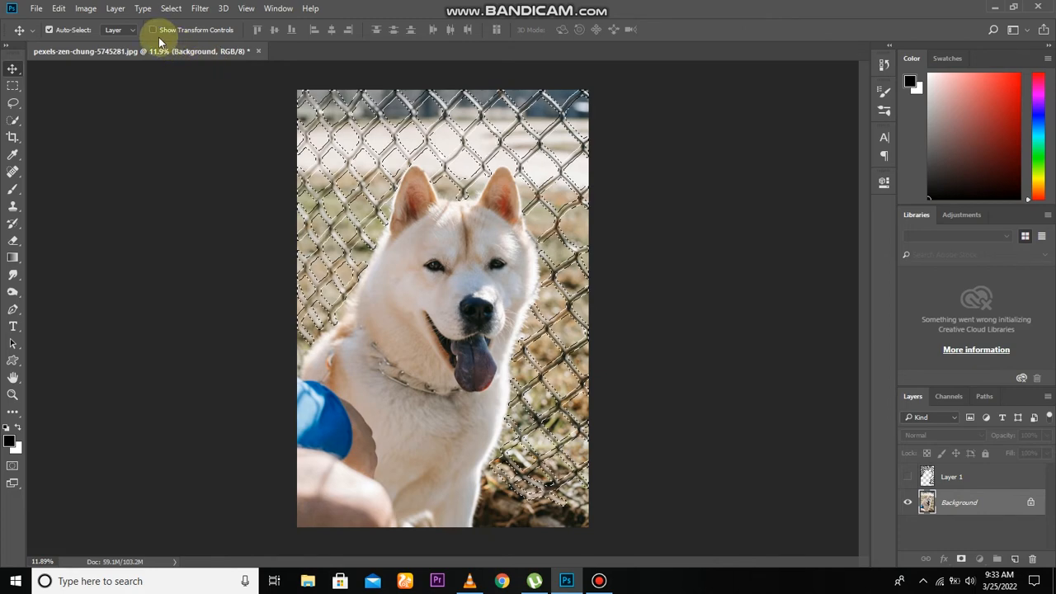
click(64, 9)
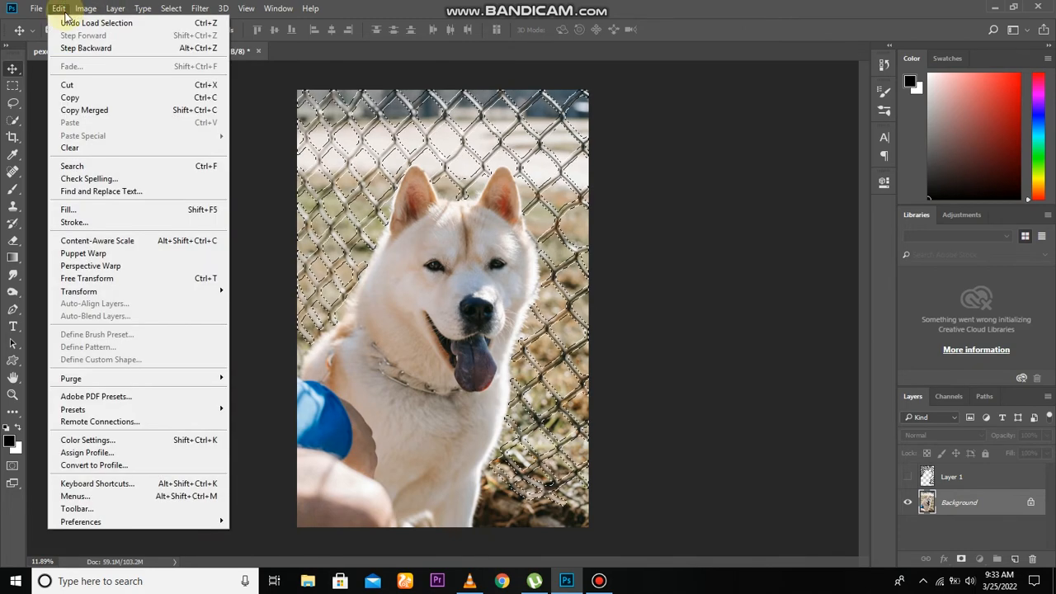
click(111, 212)
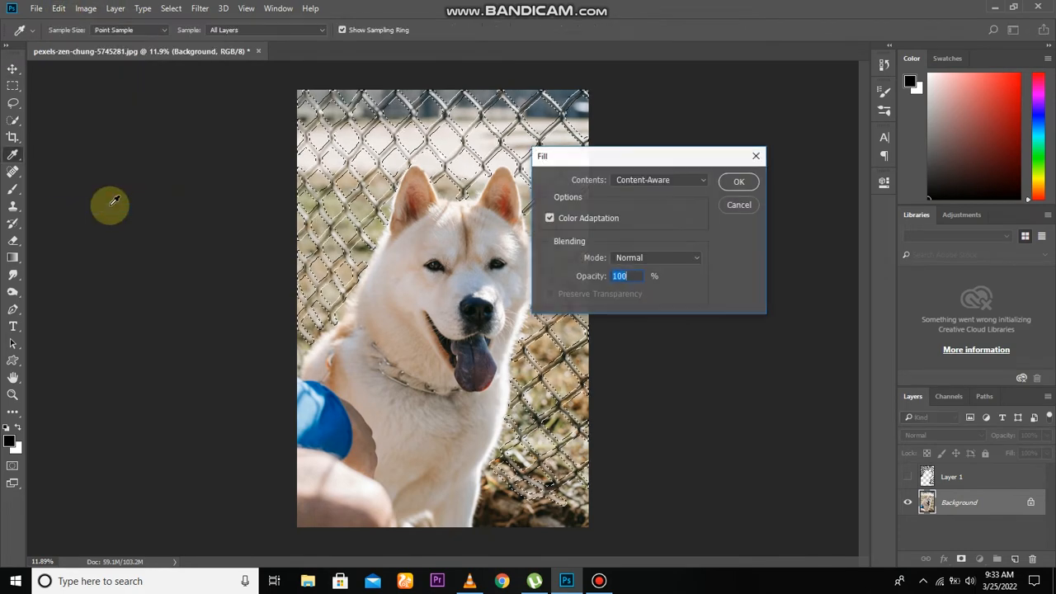
click(739, 181)
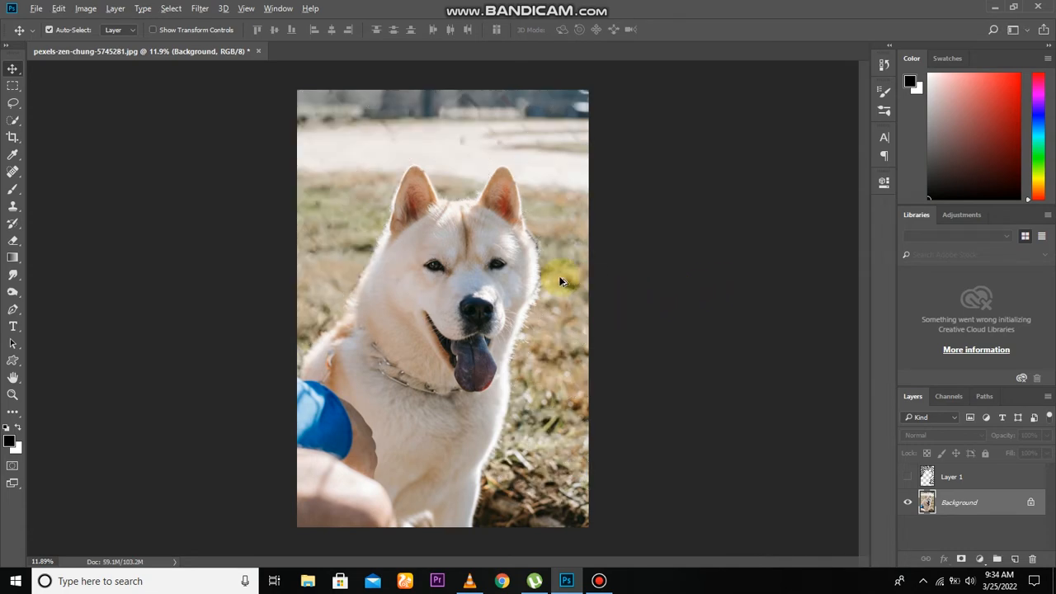
Step: Examine the filled background around the dog and along the photo's upper part for leftover fence traces
scroll(554, 278, down, 4)
scroll(482, 204, up, 4)
scroll(483, 205, up, 4)
drag(482, 205, 484, 327)
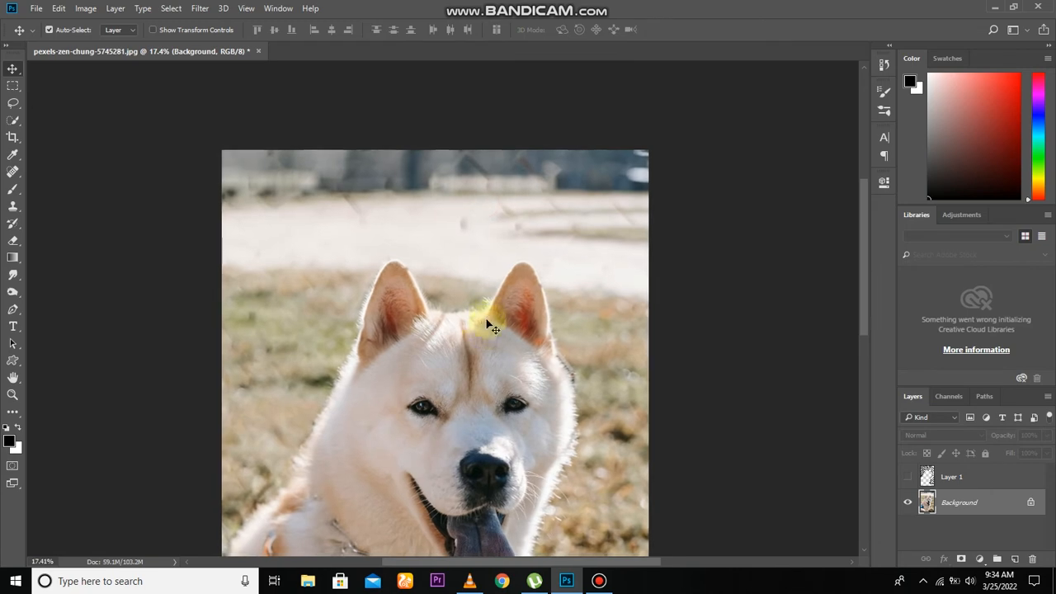
scroll(348, 341, up, 4)
scroll(344, 332, down, 2)
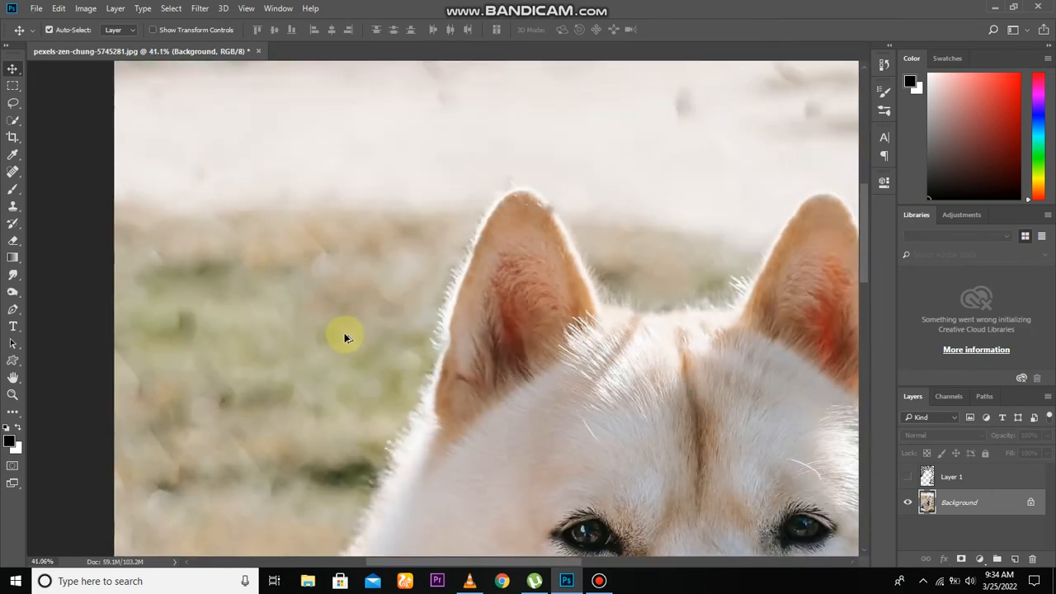
scroll(344, 332, down, 3)
drag(411, 305, 357, 191)
drag(439, 322, 405, 189)
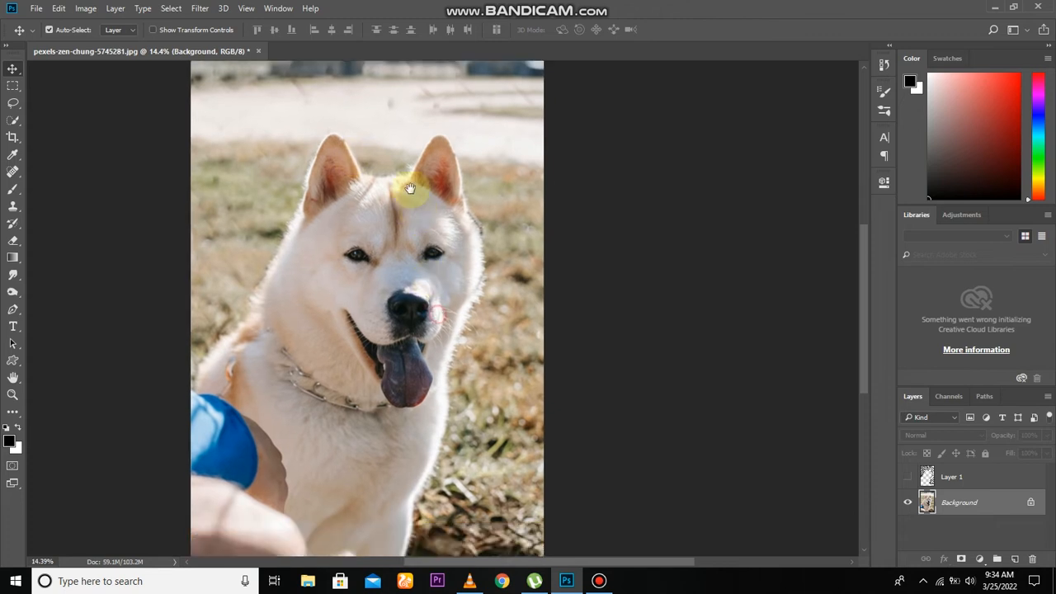
scroll(413, 254, down, 2)
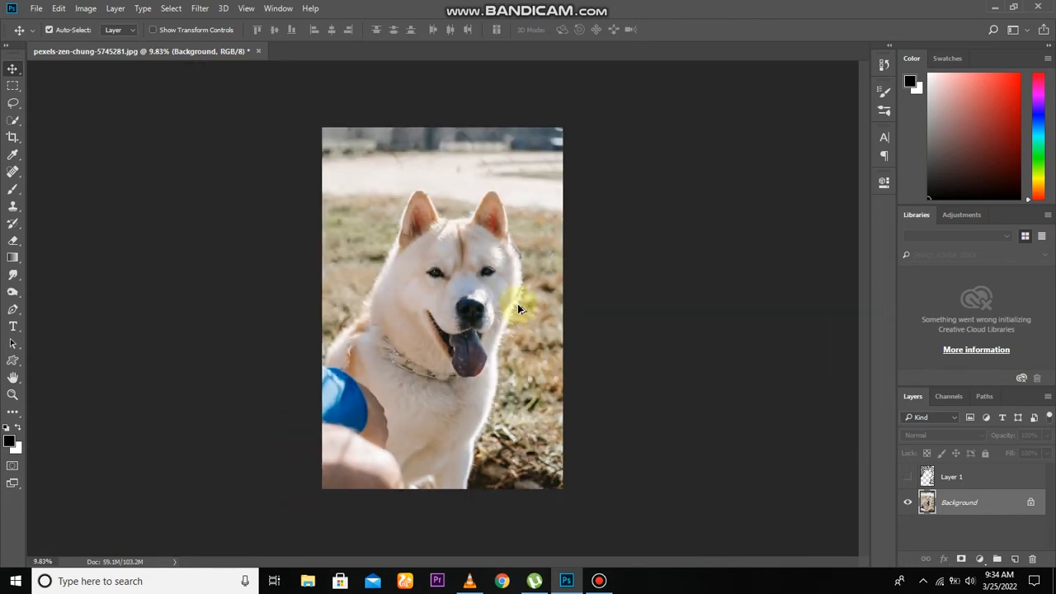
scroll(518, 309, down, 1)
scroll(518, 311, up, 3)
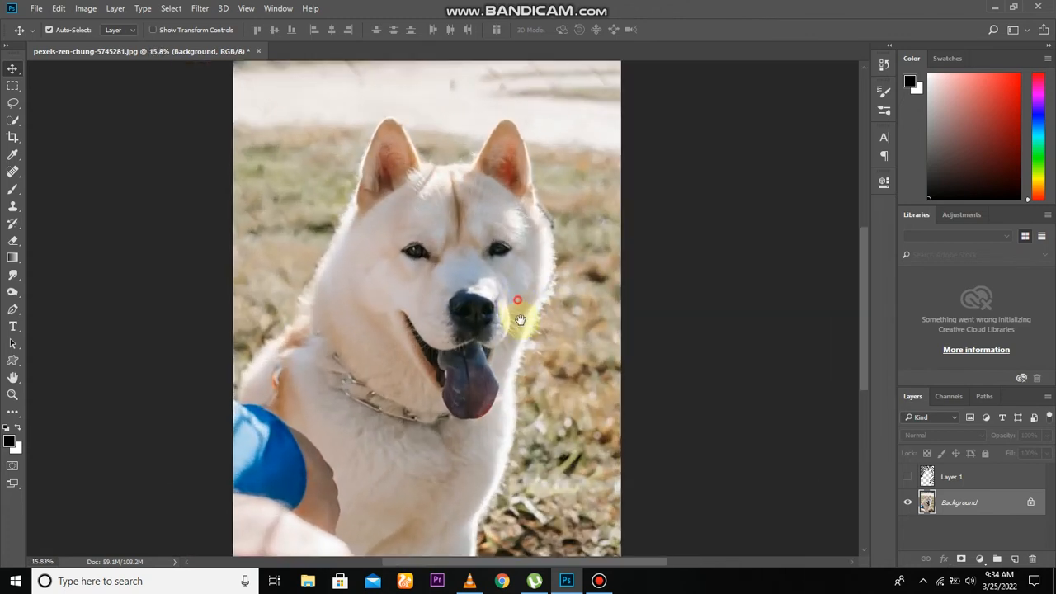
drag(519, 320, 523, 419)
scroll(501, 156, up, 2)
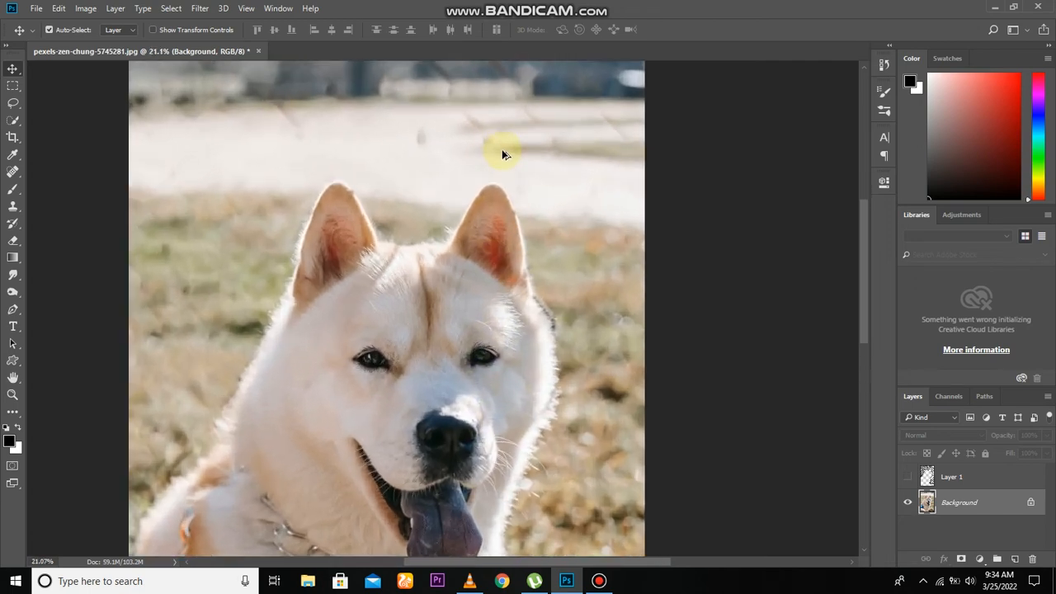
scroll(502, 154, up, 1)
drag(483, 209, 484, 289)
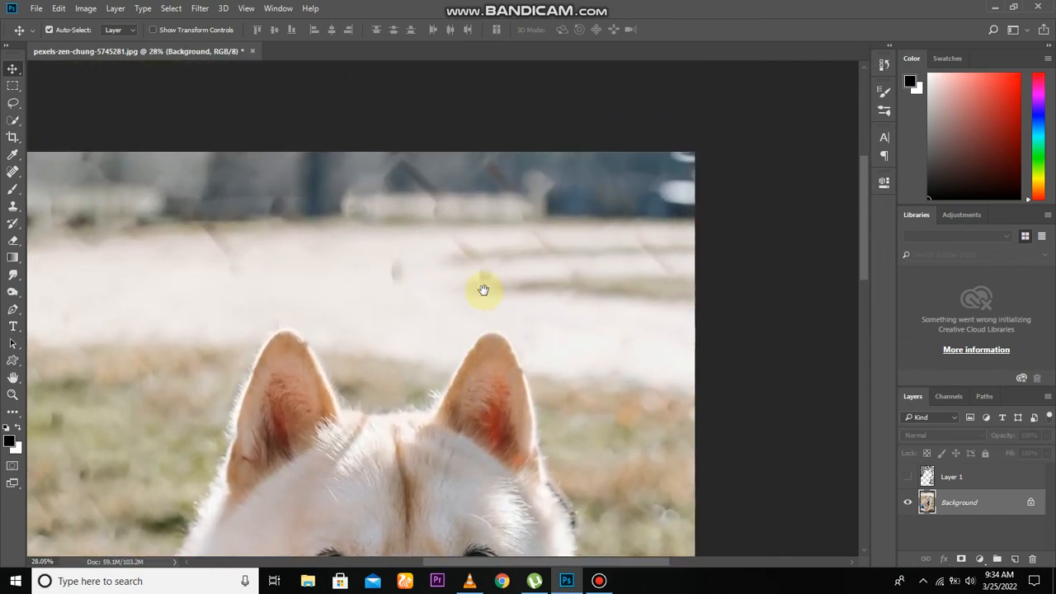
scroll(457, 352, up, 3)
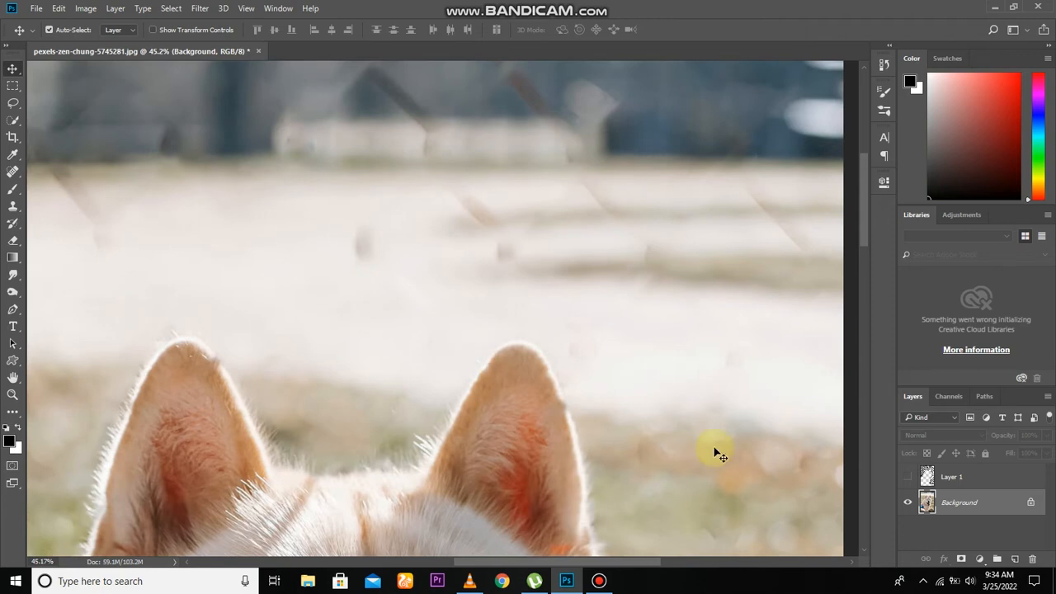
Step: Keep Layer 1 hidden and add a new empty layer directly above the Background layer
click(965, 478)
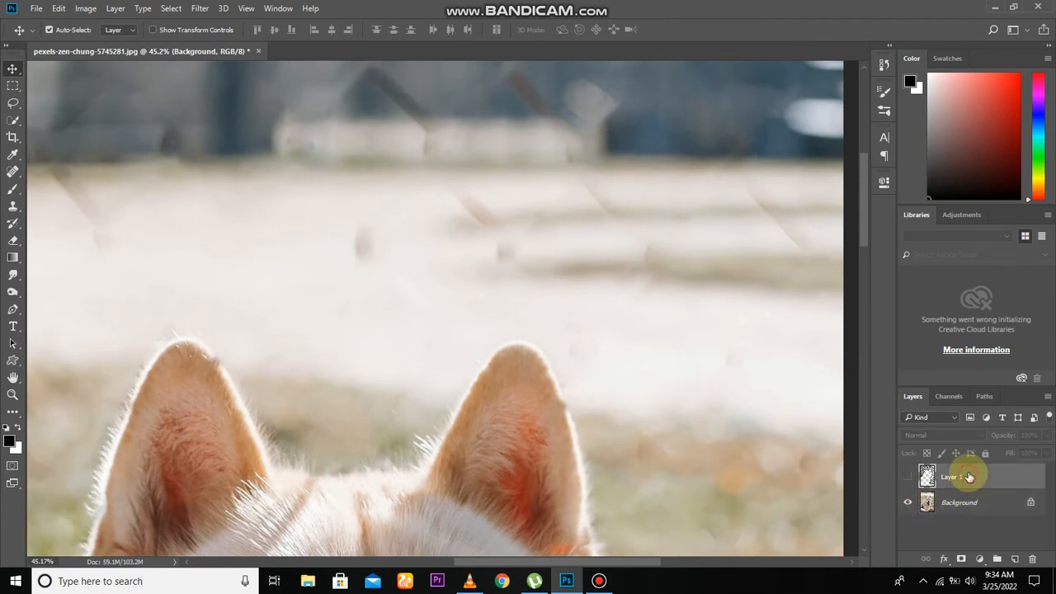
click(908, 478)
click(907, 478)
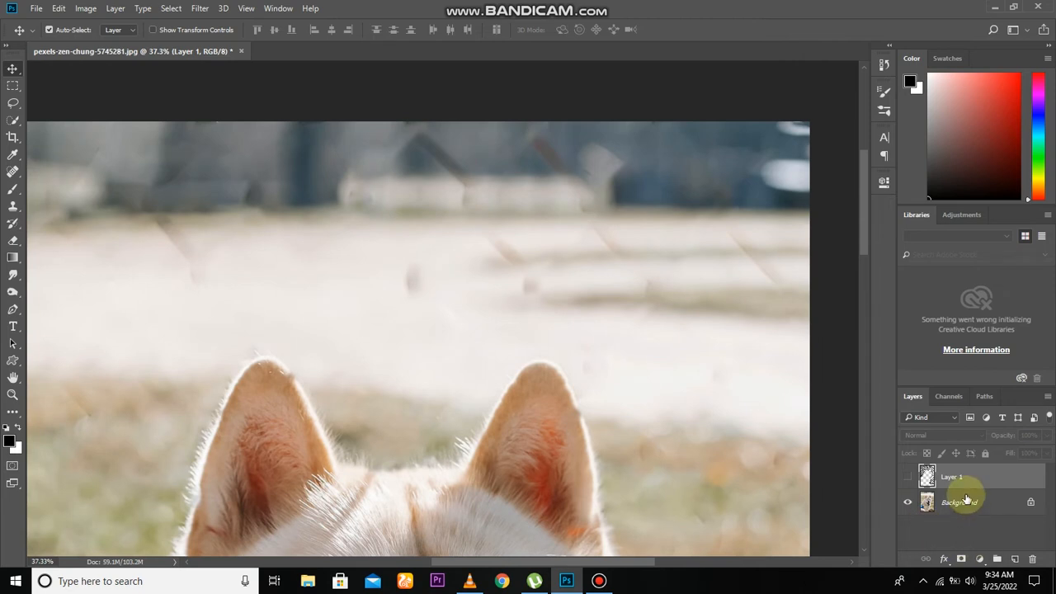
click(966, 501)
click(1015, 559)
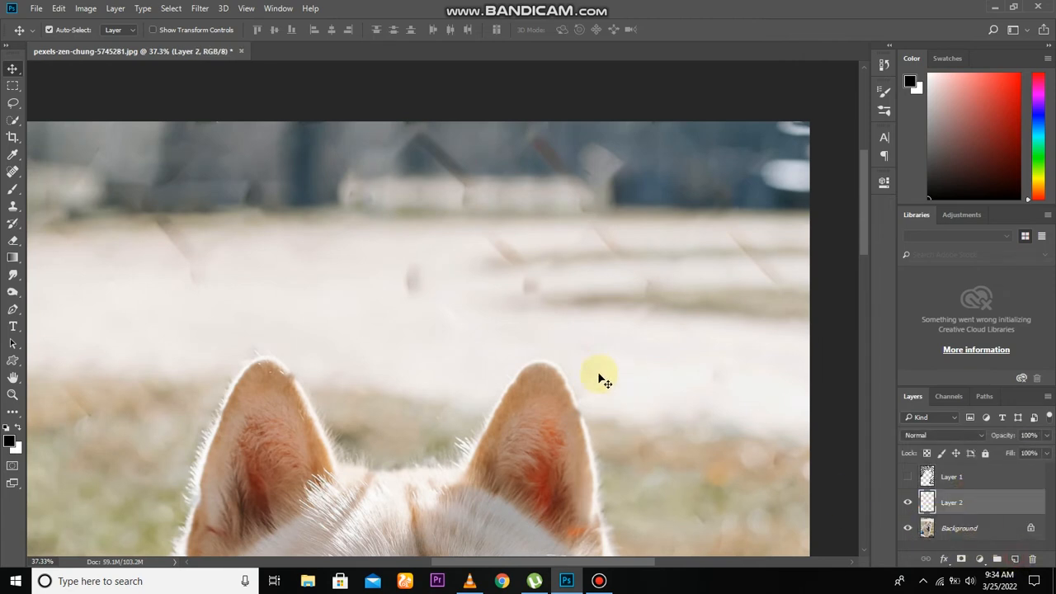
scroll(593, 369, down, 1)
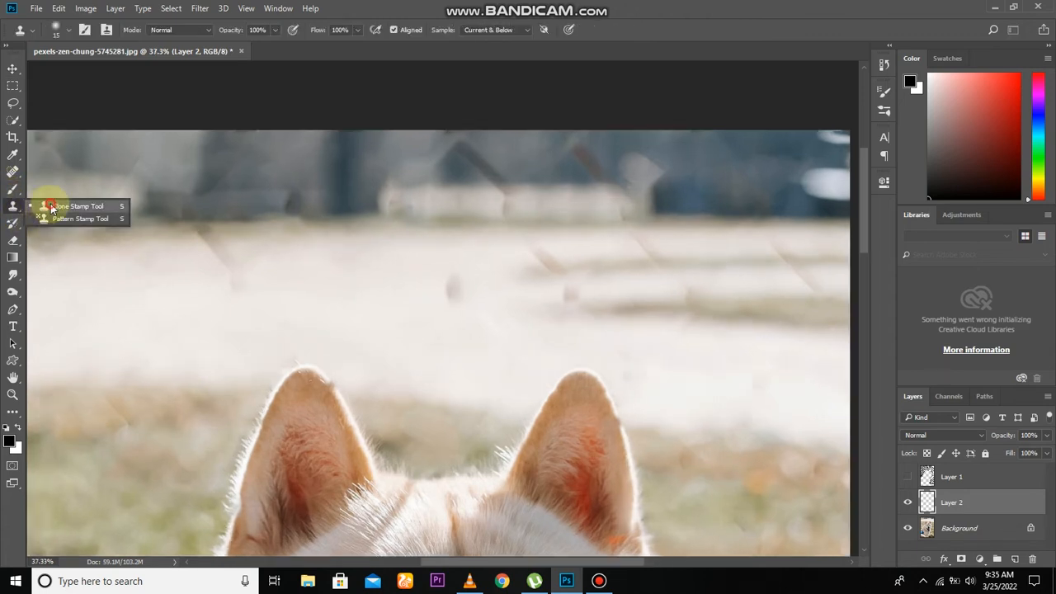
Step: Clone Stamp clean pale ground over the dark spots and fence streaks above the dog's ears on Layer 2, using a 90-pixel brush
click(51, 207)
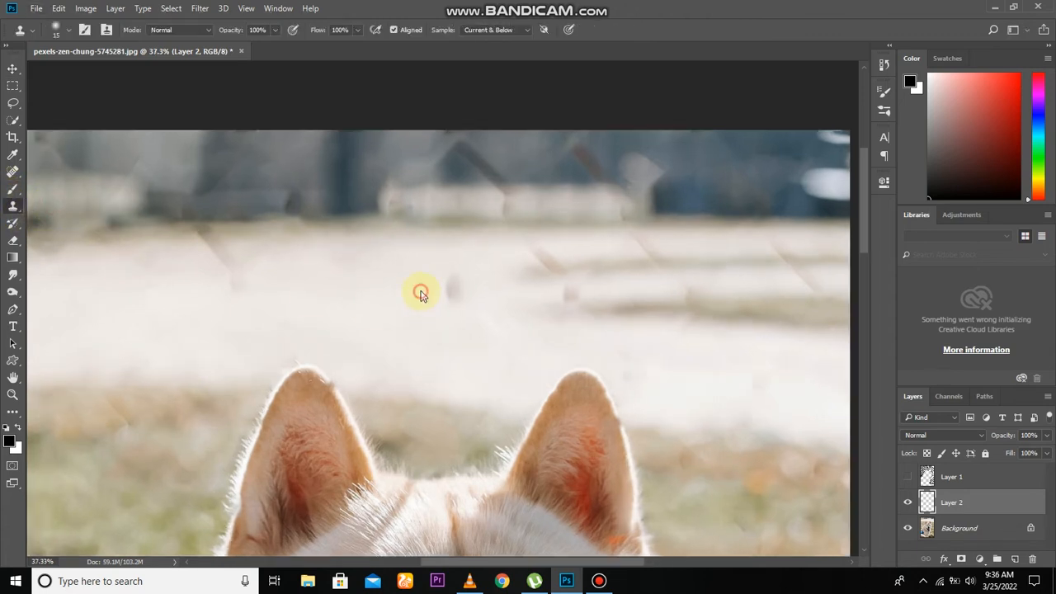
click(420, 295)
click(526, 232)
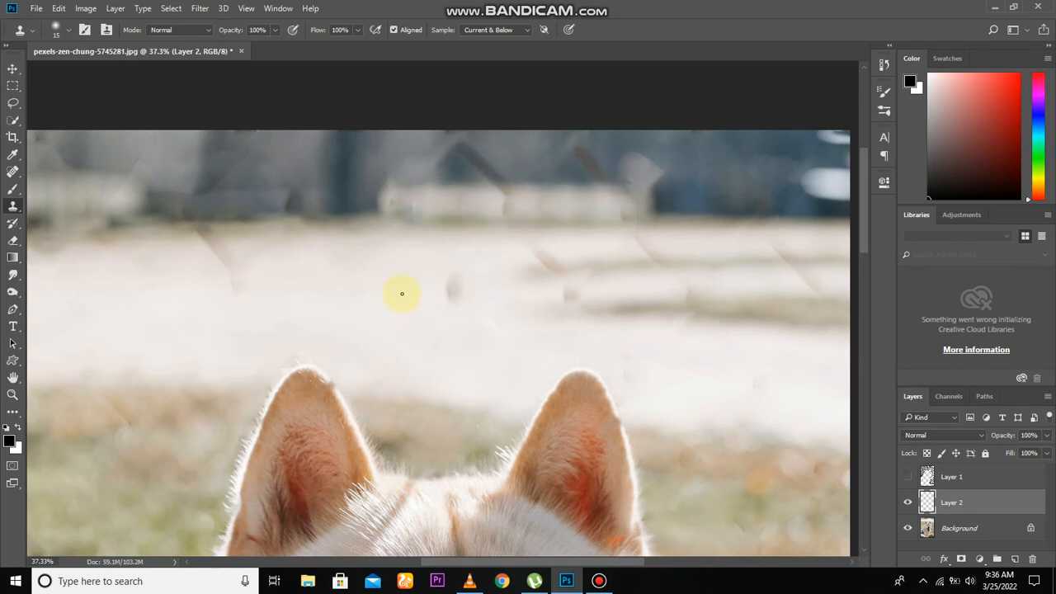
scroll(441, 293, up, 2)
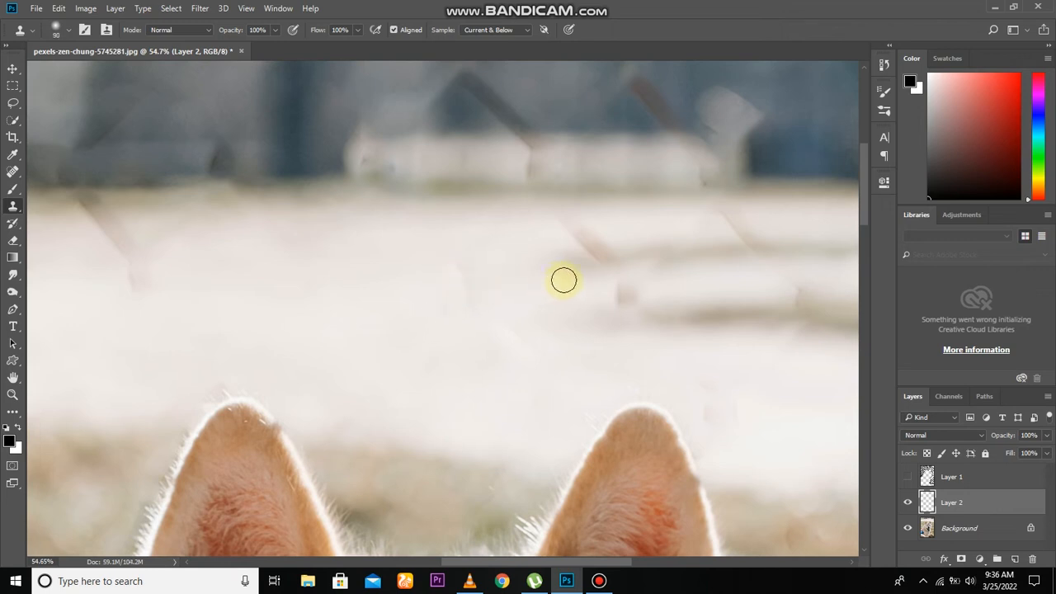
scroll(568, 262, down, 1)
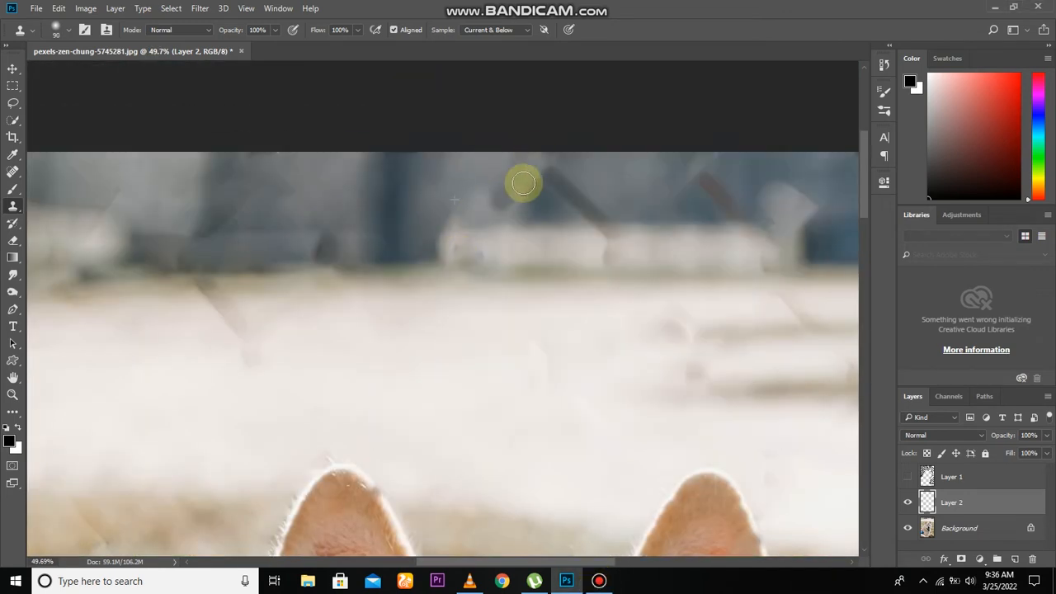
Step: Clone out the remaining diagonal fence streaks in the blurred dark background along the photo's upper edge
scroll(438, 347, down, 1)
scroll(438, 346, up, 1)
scroll(471, 306, down, 2)
scroll(523, 247, up, 4)
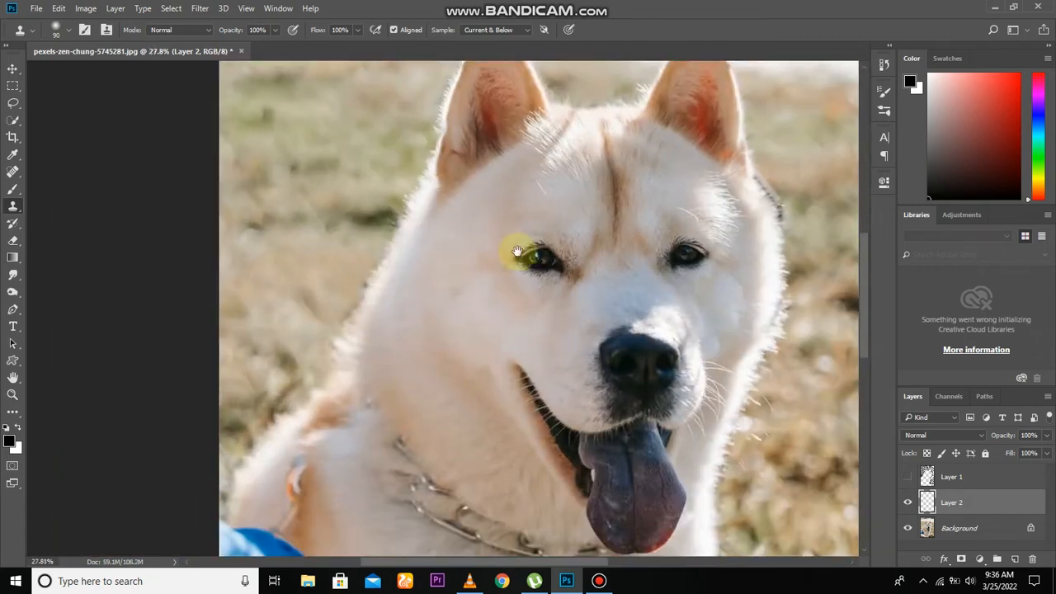
scroll(644, 245, up, 4)
scroll(684, 267, down, 3)
scroll(471, 119, up, 3)
alt+click(356, 170)
drag(408, 145, 451, 216)
scroll(443, 154, down, 3)
scroll(302, 149, up, 3)
drag(280, 244, 315, 265)
scroll(315, 265, down, 5)
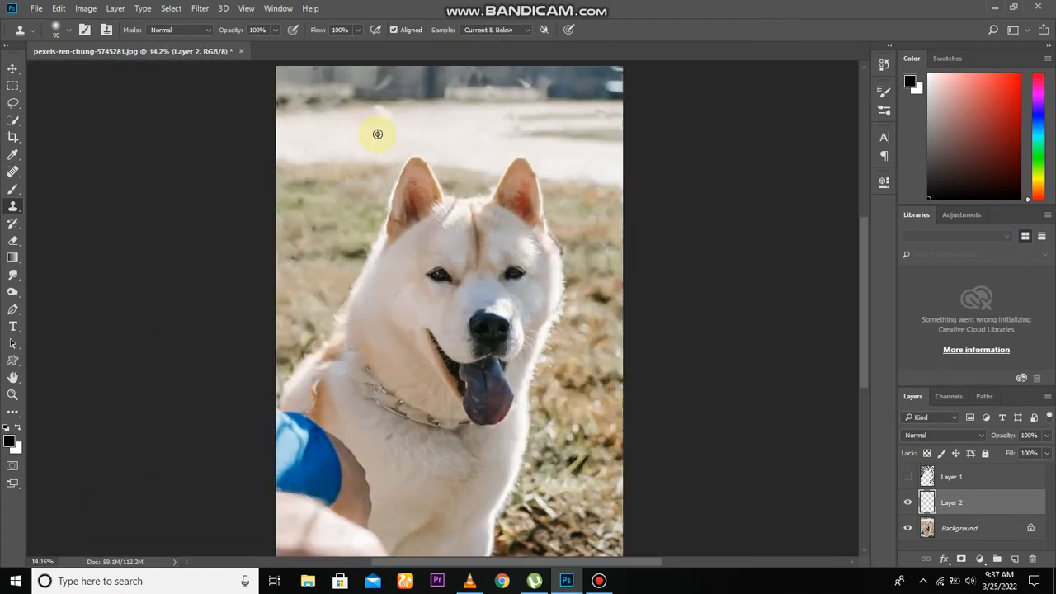
Step: Clone over the smudges in the grey wall area beside the dark pillar in the photo's upper left part
scroll(292, 244, up, 6)
alt+click(338, 302)
drag(195, 184, 239, 276)
mouse_move(584, 332)
mouse_down()
mouse_move(405, 244)
mouse_move(405, 115)
mouse_up()
drag(349, 271, 514, 256)
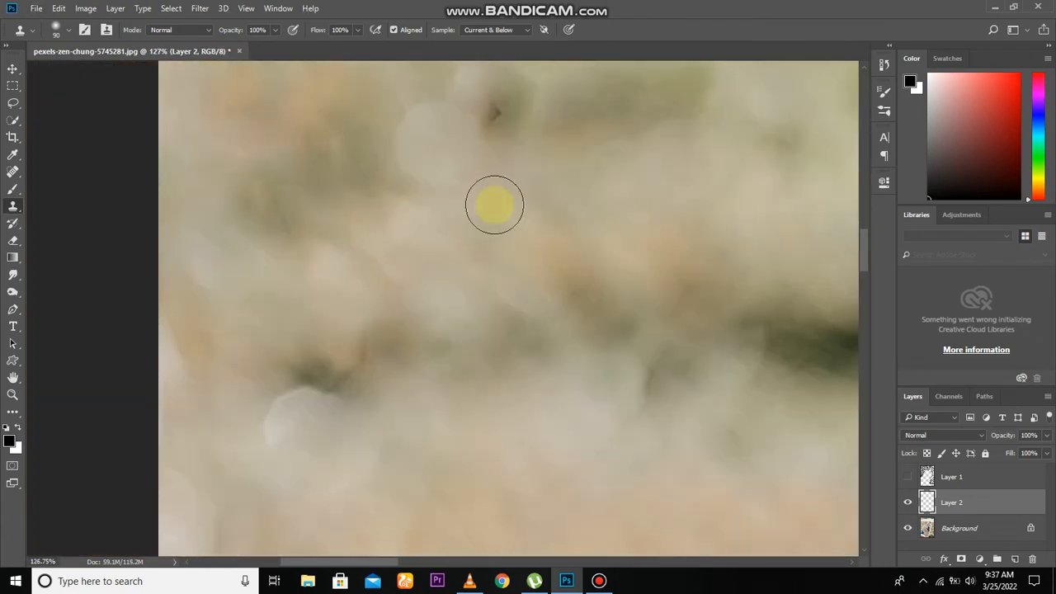
Step: Clone out the leftover fence marks in the blurred grass along the photo's left side and check the whole photo
drag(555, 224, 285, 368)
scroll(371, 372, down, 5)
scroll(371, 372, up, 5)
drag(742, 330, 473, 332)
scroll(474, 333, down, 2)
drag(659, 330, 330, 83)
scroll(392, 284, down, 2)
scroll(391, 284, down, 5)
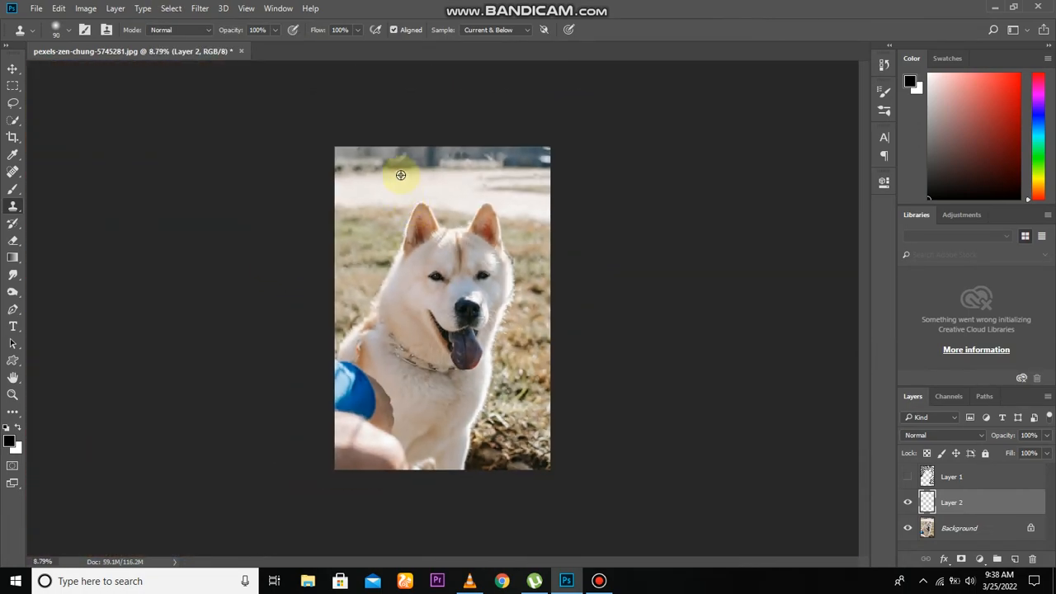
scroll(402, 189, up, 1)
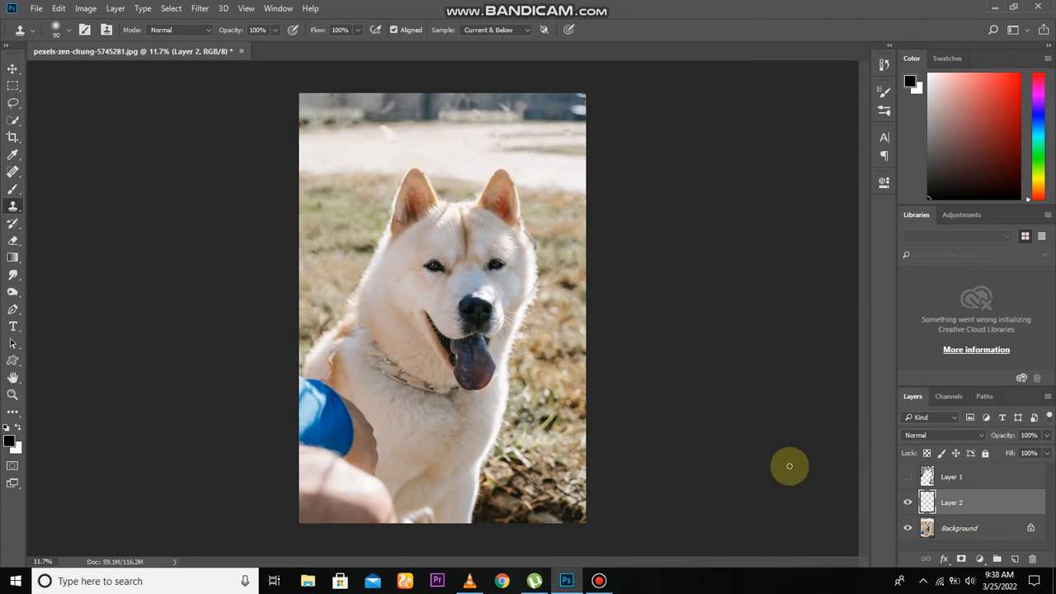
Step: Delete Layer 1 holding the painted fence strokes
click(963, 481)
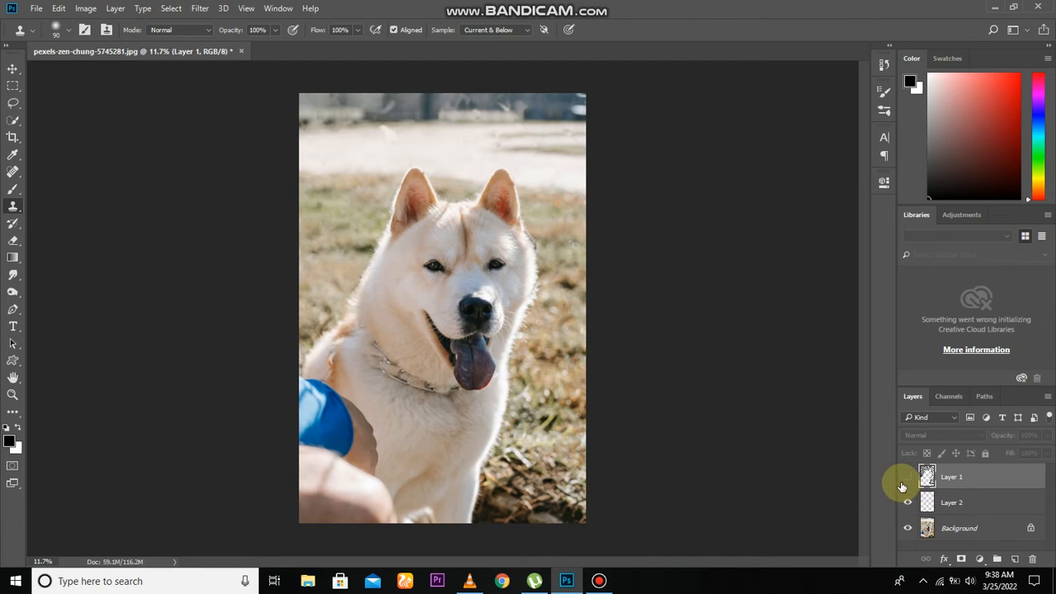
click(982, 499)
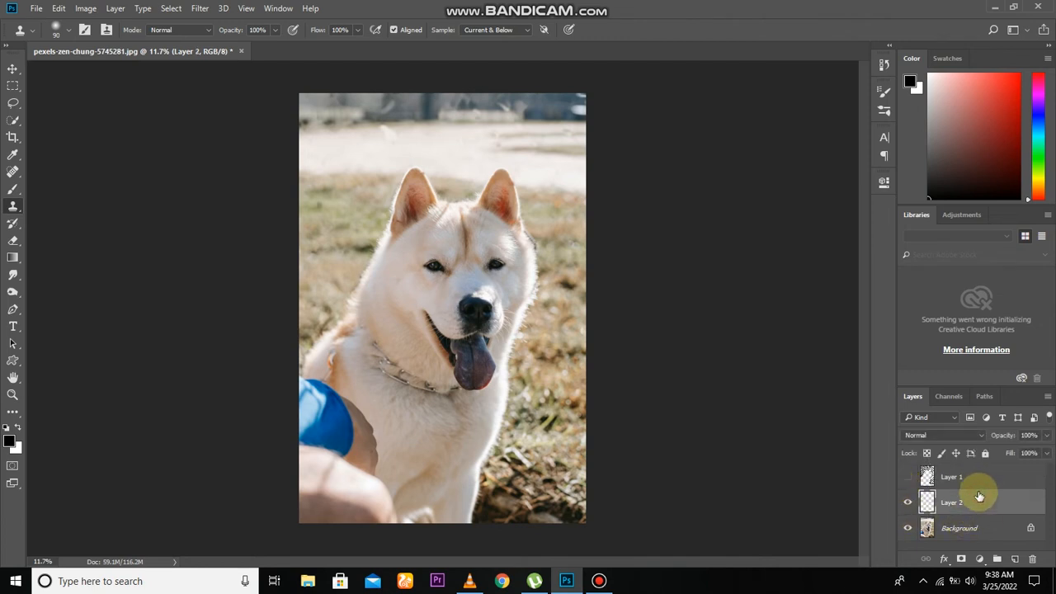
click(907, 475)
click(906, 474)
click(961, 484)
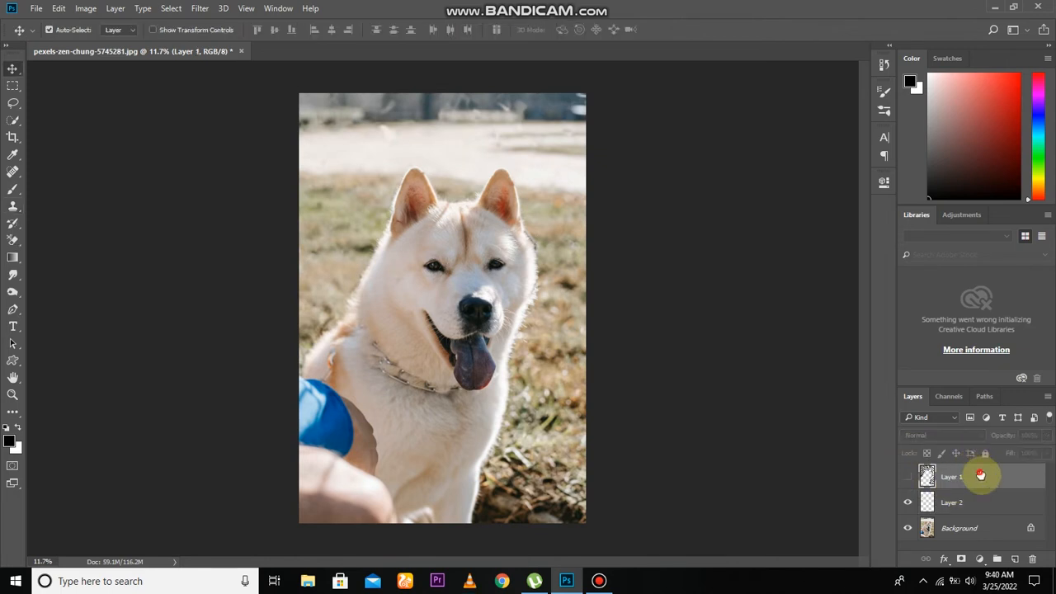
drag(980, 475, 1031, 558)
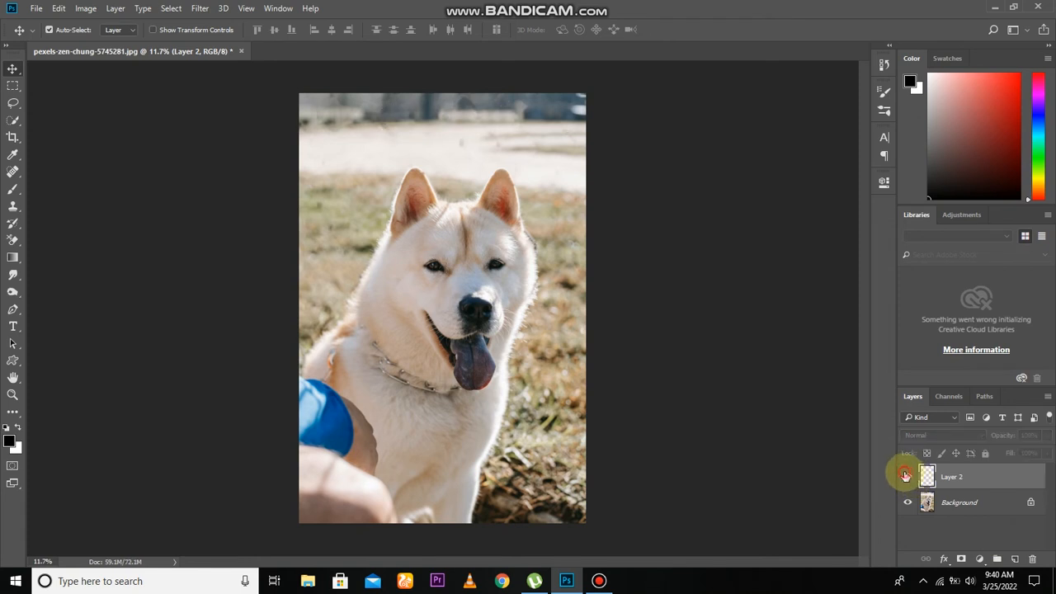
Step: Compare the photo with and without the Layer 2 retouching, and stamp all visible layers into a new layer above it
click(904, 476)
scroll(398, 310, up, 4)
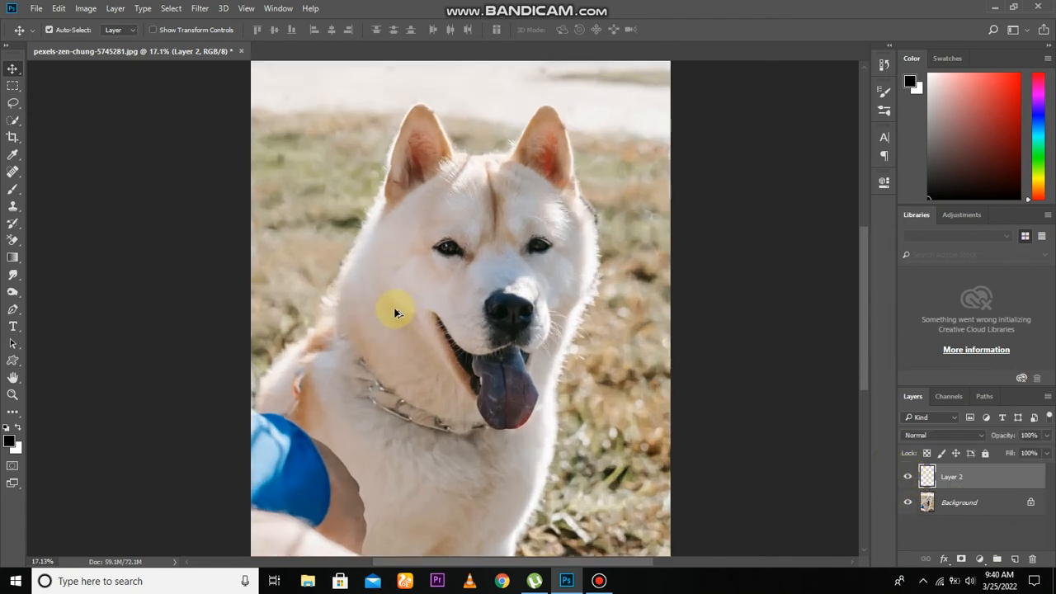
drag(458, 338, 471, 454)
scroll(478, 446, down, 3)
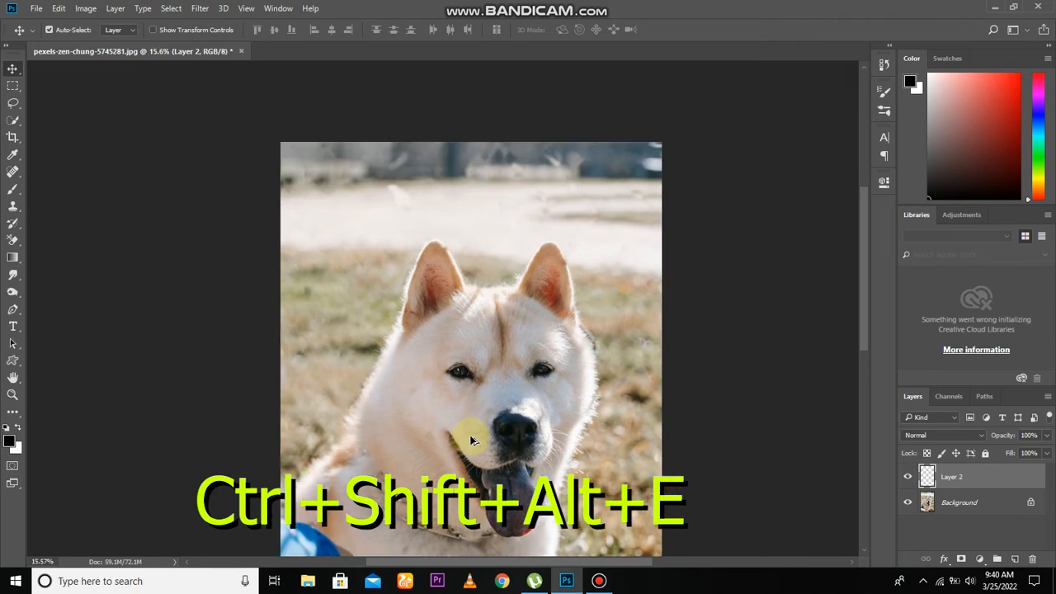
key(ctrl+shift+alt+e)
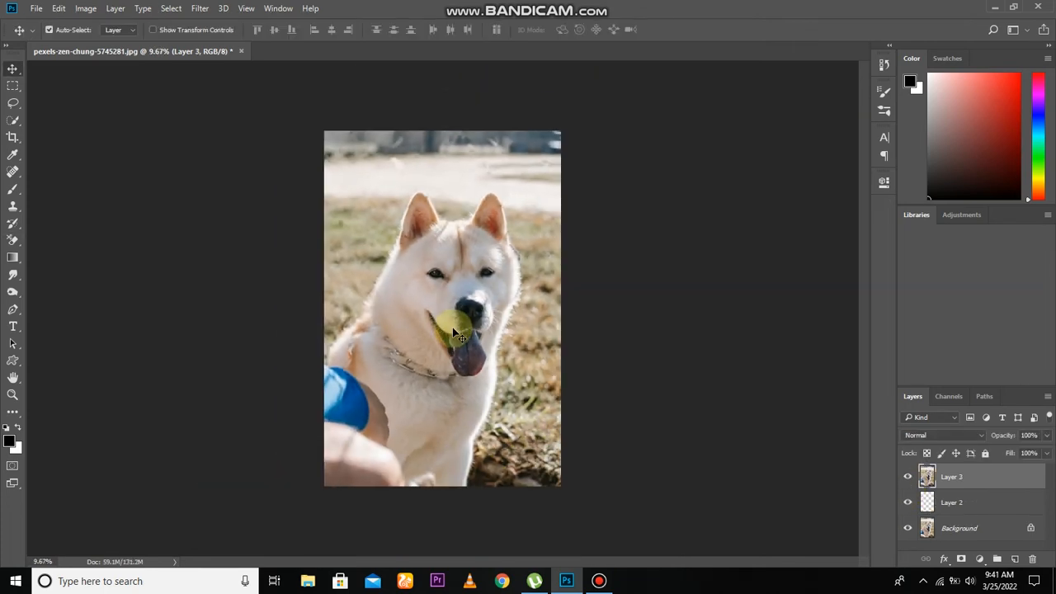
Step: Apply a High Pass filter with a 5.4-pixel radius to the merged Layer 3
scroll(453, 330, up, 3)
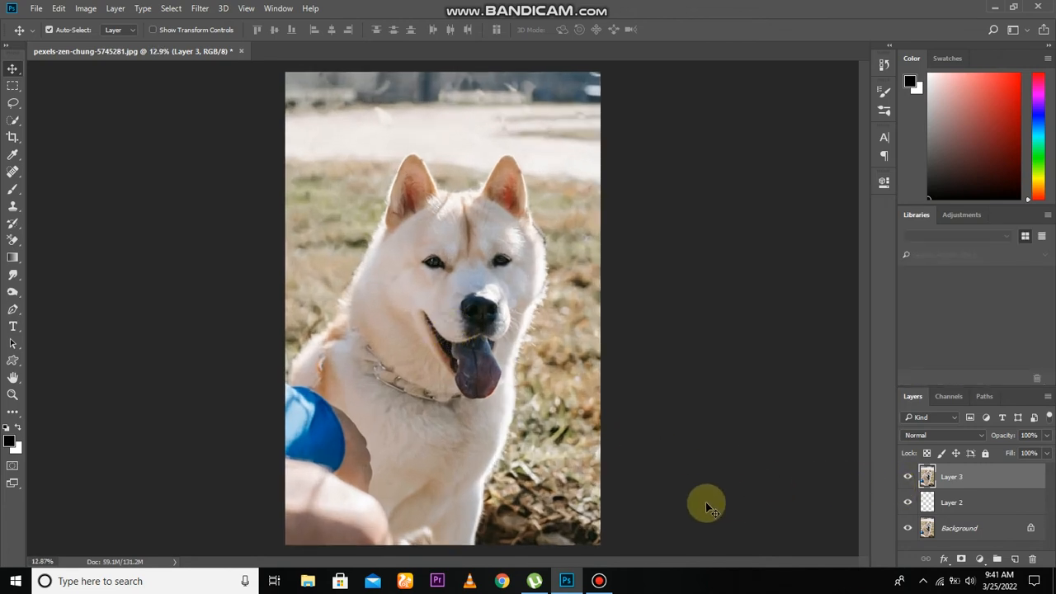
click(199, 9)
mouse_move(232, 180)
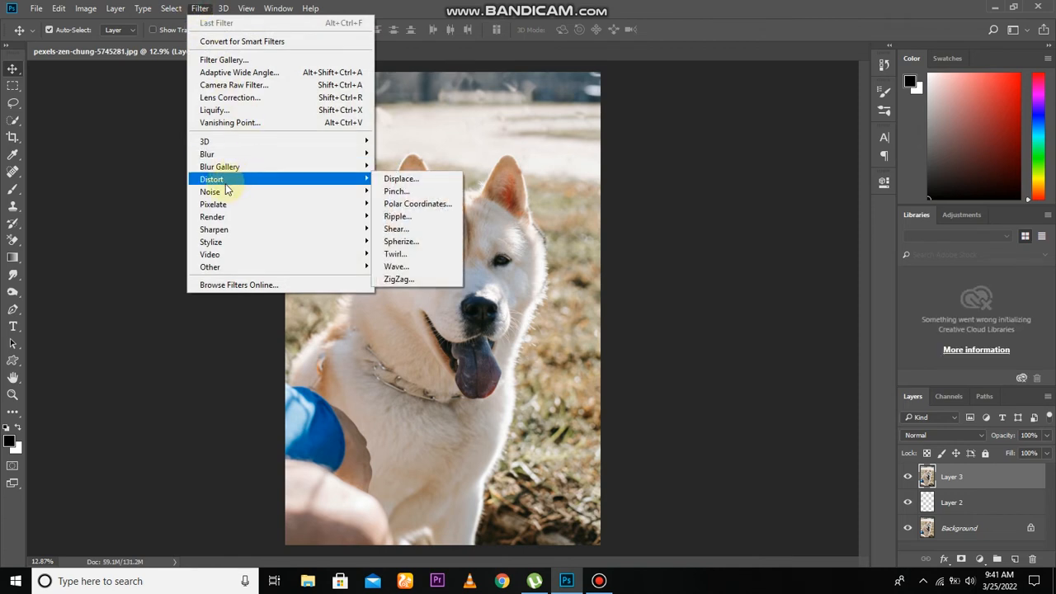
mouse_move(223, 271)
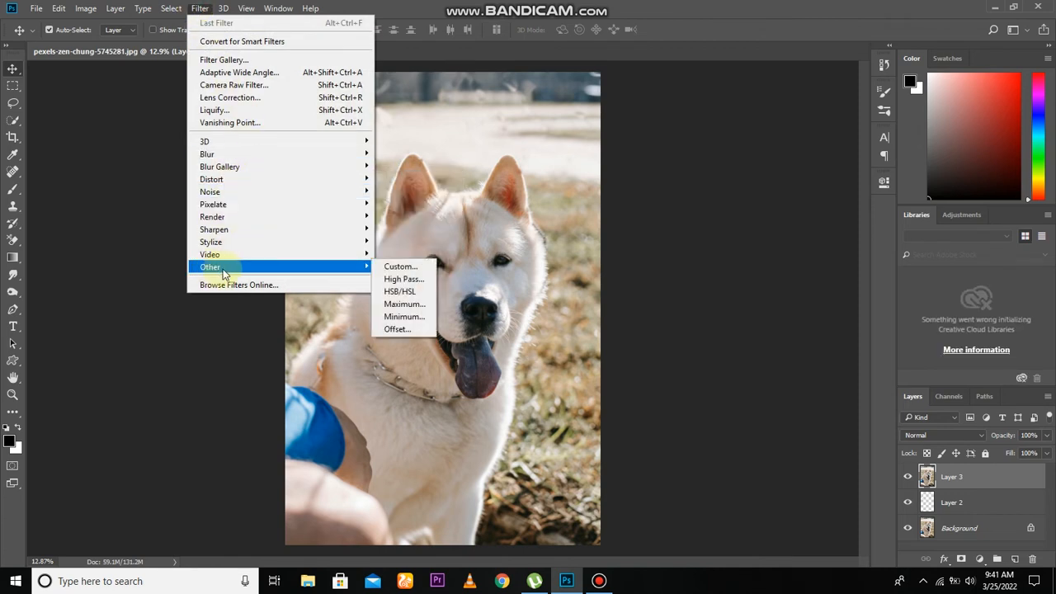
click(413, 278)
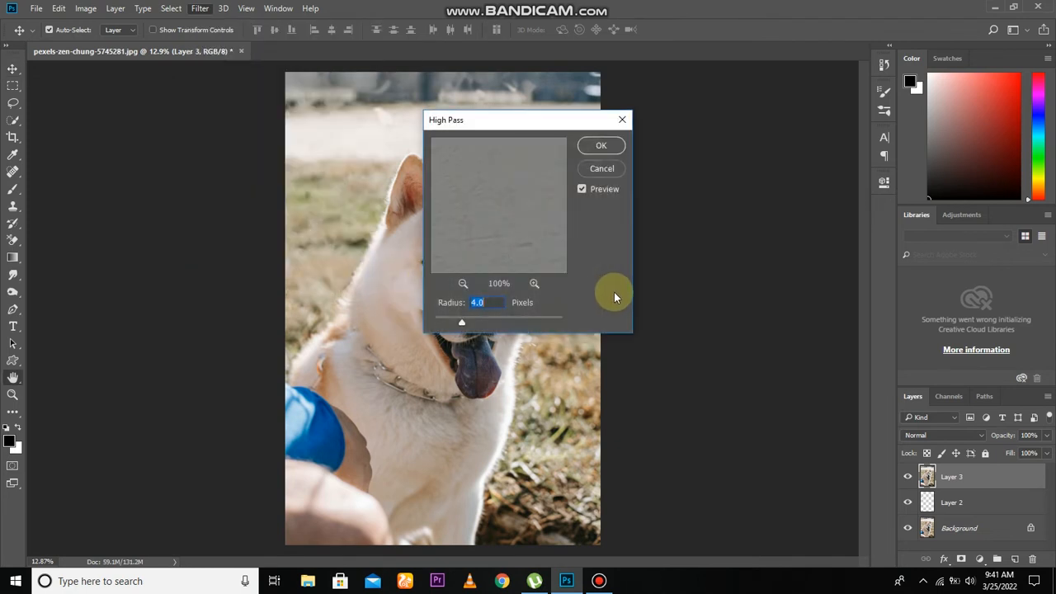
drag(542, 124, 688, 138)
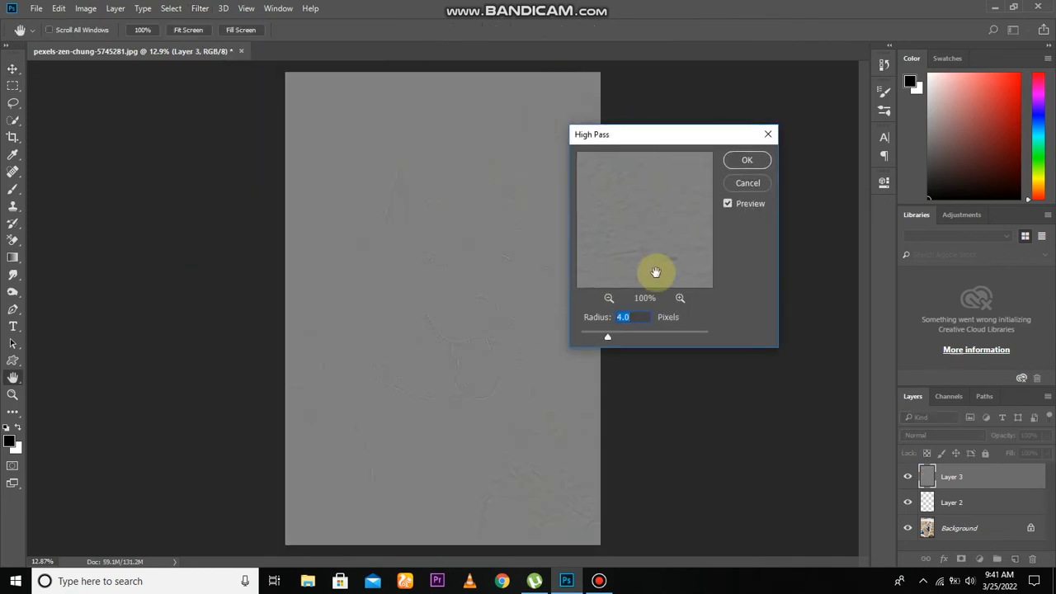
click(619, 336)
drag(637, 336, 626, 338)
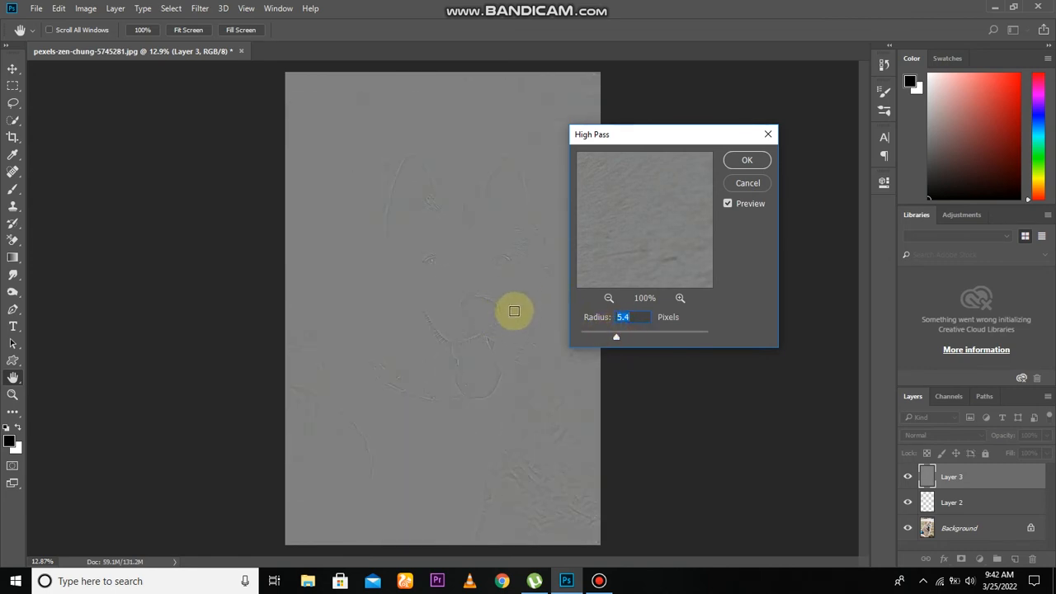
click(748, 160)
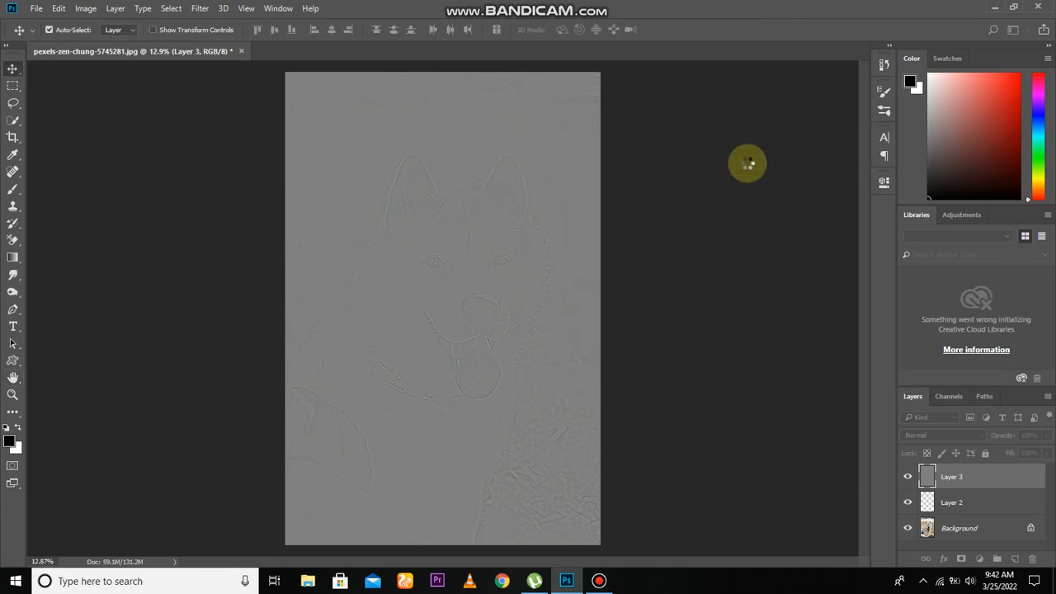
Step: Set Layer 3's blend mode to Overlay and give the layer a black mask
click(925, 439)
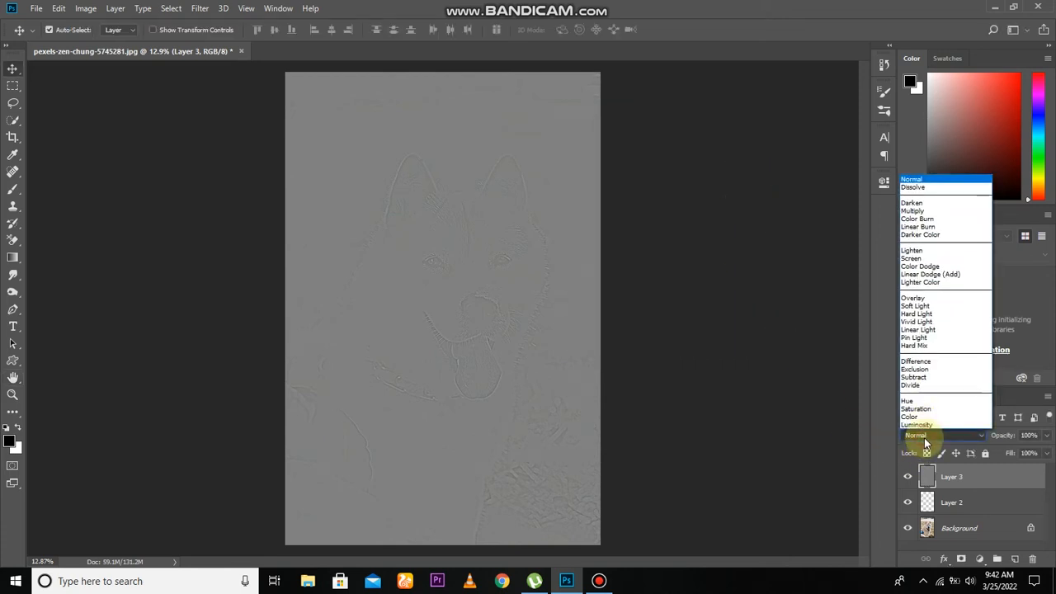
click(925, 299)
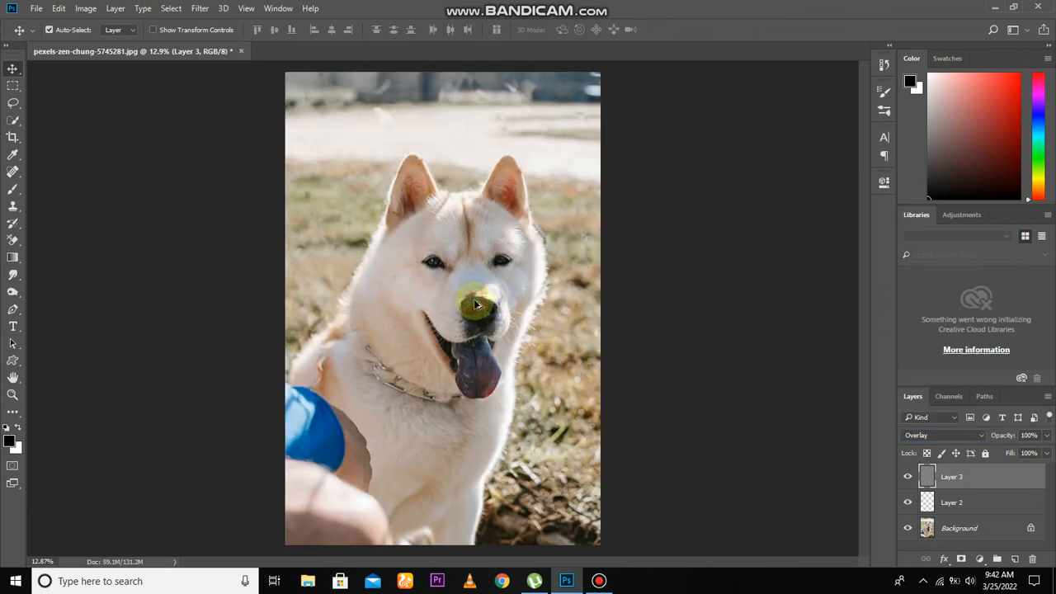
scroll(474, 305, up, 4)
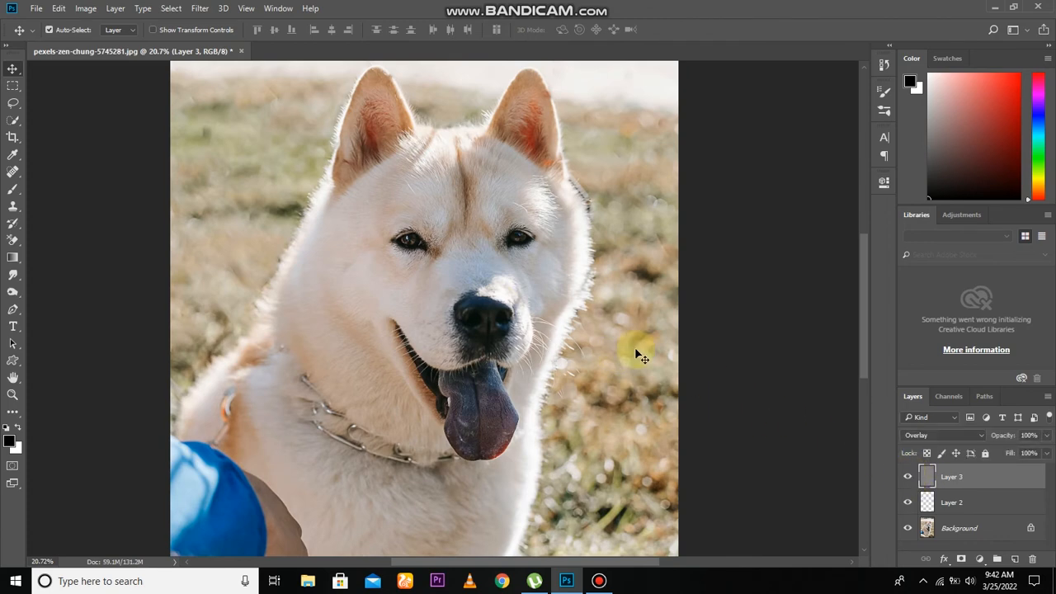
scroll(564, 311, down, 2)
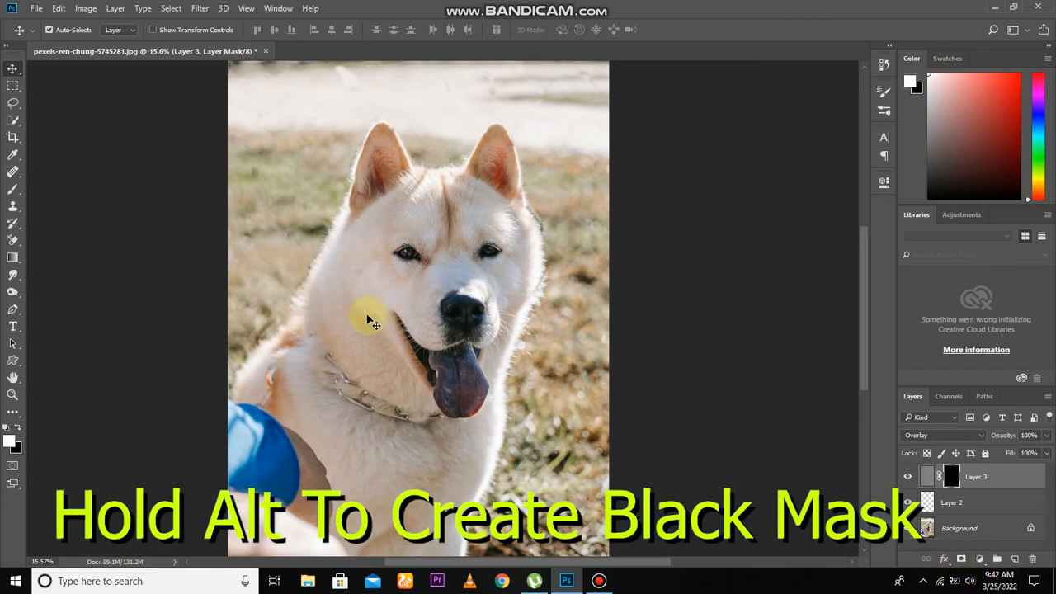
Step: Paint white on Layer 3's mask over the dog's face, forehead and ears, enlarging the brush to 900 pixels
key(b)
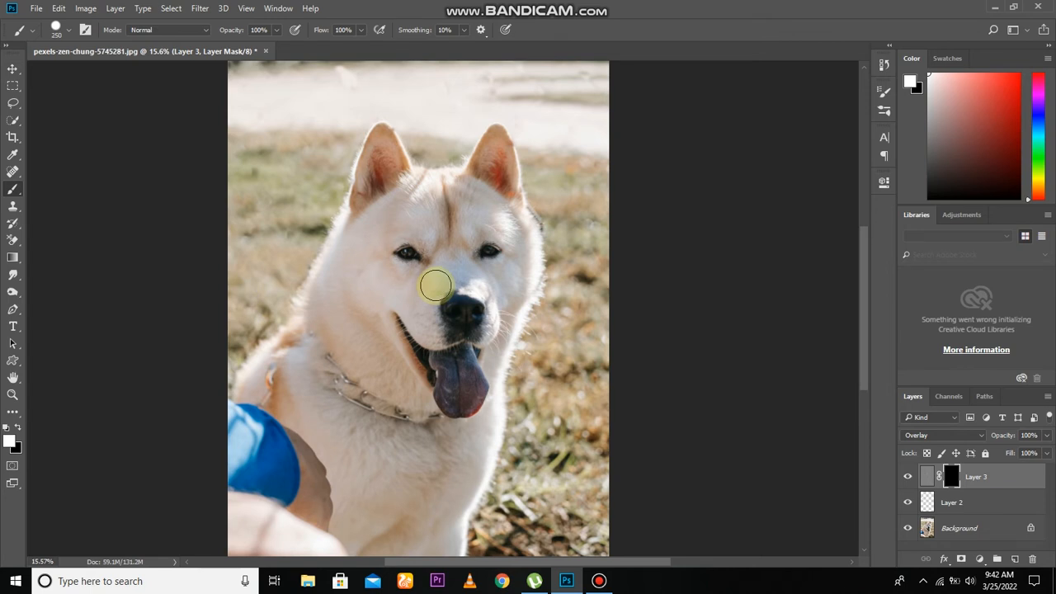
mouse_move(434, 285)
mouse_down()
mouse_move(462, 265)
mouse_move(407, 334)
mouse_move(428, 270)
mouse_up()
scroll(422, 275, up, 1)
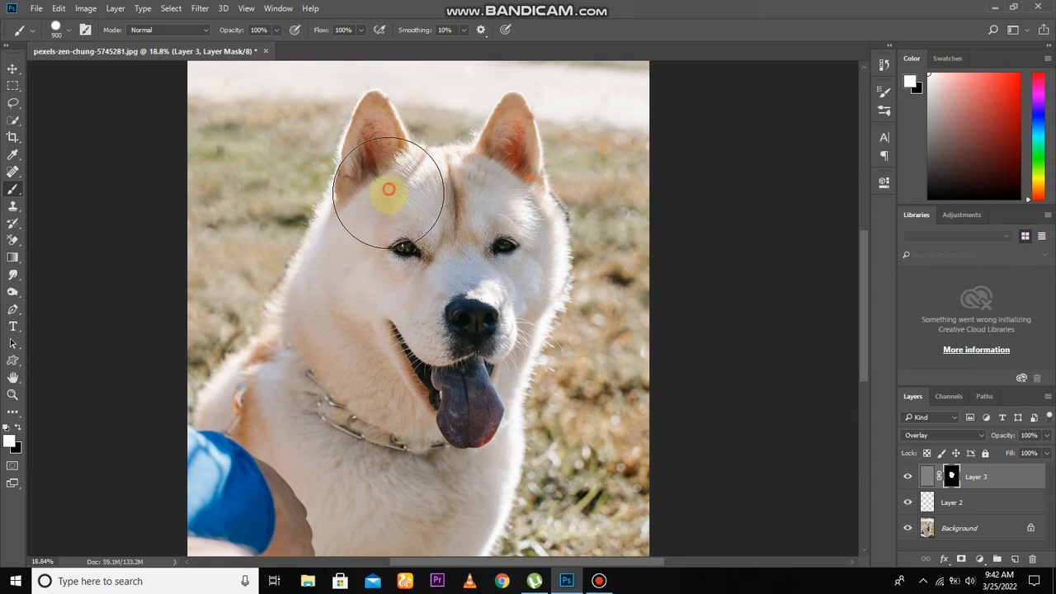
click(478, 196)
click(482, 189)
click(498, 171)
click(498, 159)
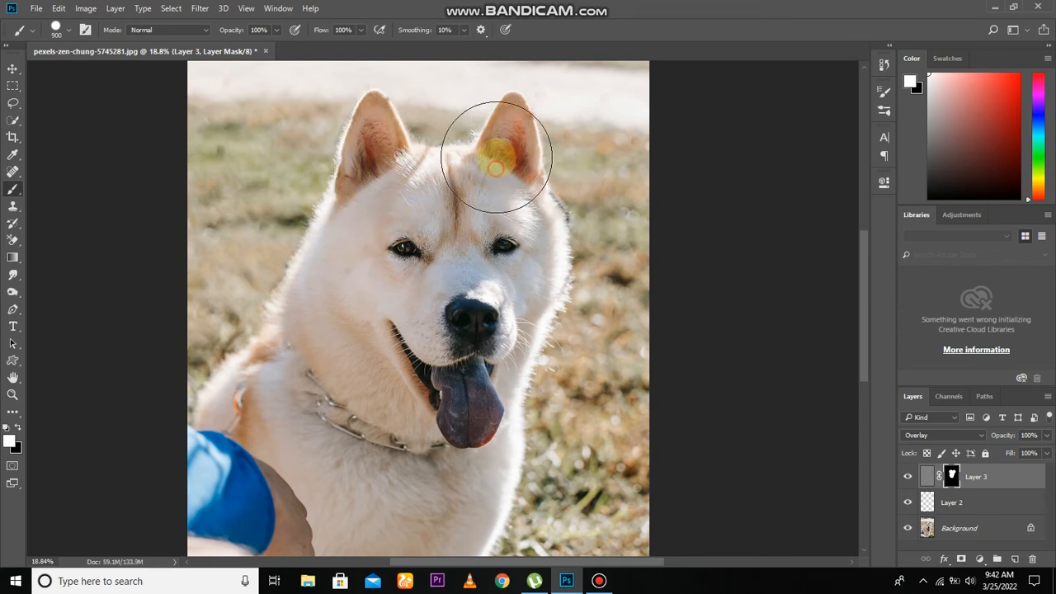
drag(500, 173, 514, 266)
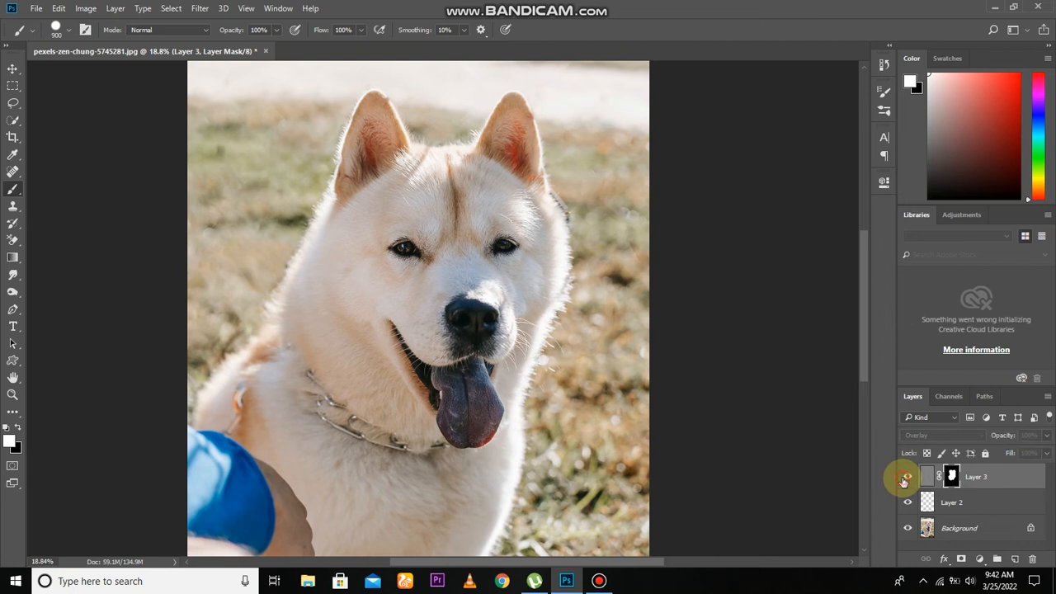
Step: Extend the white area of Layer 3's mask over the dog's cheek, neck, collar and chest
drag(424, 349, 487, 290)
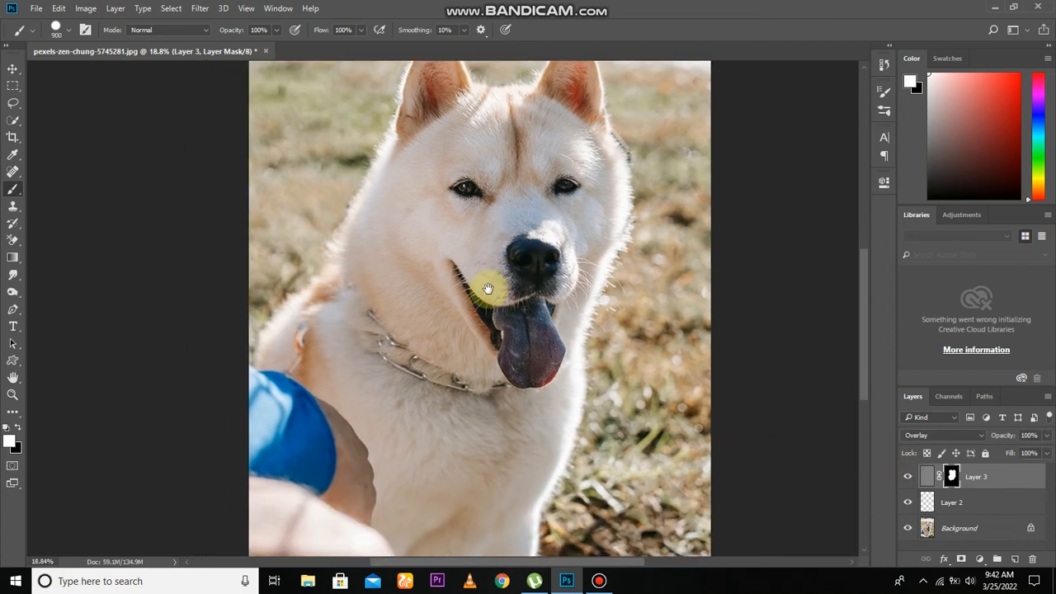
drag(417, 257, 388, 366)
mouse_move(382, 325)
mouse_down()
mouse_move(381, 379)
mouse_move(382, 334)
mouse_move(386, 367)
mouse_move(385, 319)
mouse_move(352, 483)
mouse_move(326, 455)
mouse_move(338, 344)
mouse_move(361, 306)
mouse_move(387, 405)
mouse_move(446, 357)
mouse_move(454, 450)
mouse_move(494, 413)
mouse_move(488, 482)
mouse_move(481, 452)
mouse_move(481, 484)
mouse_move(507, 405)
mouse_move(511, 438)
mouse_move(522, 394)
mouse_move(488, 440)
mouse_move(474, 419)
mouse_move(490, 343)
mouse_move(453, 294)
mouse_move(437, 324)
mouse_move(485, 368)
mouse_move(499, 210)
mouse_move(478, 289)
mouse_up()
drag(479, 294, 489, 358)
mouse_move(486, 347)
mouse_down()
mouse_move(403, 361)
mouse_move(395, 335)
mouse_move(353, 346)
mouse_move(282, 340)
mouse_move(400, 362)
mouse_move(317, 347)
mouse_move(360, 334)
mouse_move(421, 251)
mouse_move(343, 251)
mouse_up()
mouse_move(424, 236)
mouse_down()
mouse_move(413, 431)
mouse_move(408, 422)
mouse_up()
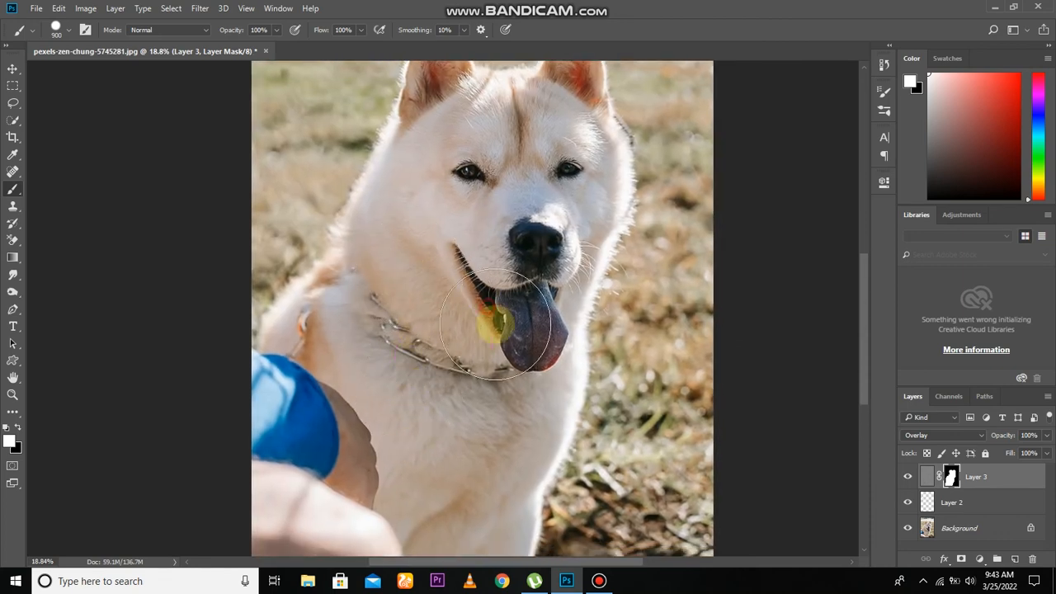
Step: Fill in the rest of the dog on Layer 3's mask with white, covering the left ear, head and lower body
drag(492, 221, 471, 424)
drag(440, 341, 432, 312)
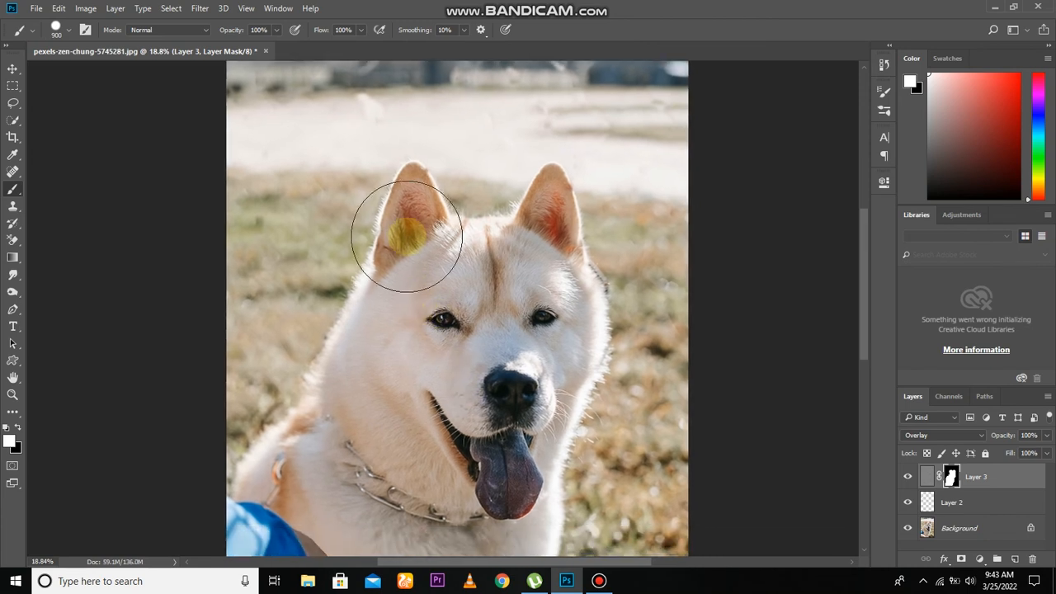
mouse_move(409, 227)
mouse_down()
mouse_move(413, 272)
mouse_move(451, 325)
mouse_move(519, 219)
mouse_move(553, 225)
mouse_move(558, 358)
mouse_move(491, 415)
mouse_move(363, 337)
mouse_move(374, 356)
mouse_move(363, 410)
mouse_move(337, 420)
mouse_move(495, 489)
mouse_move(517, 465)
mouse_move(502, 490)
mouse_move(441, 469)
mouse_move(451, 396)
mouse_up()
scroll(451, 396, down, 3)
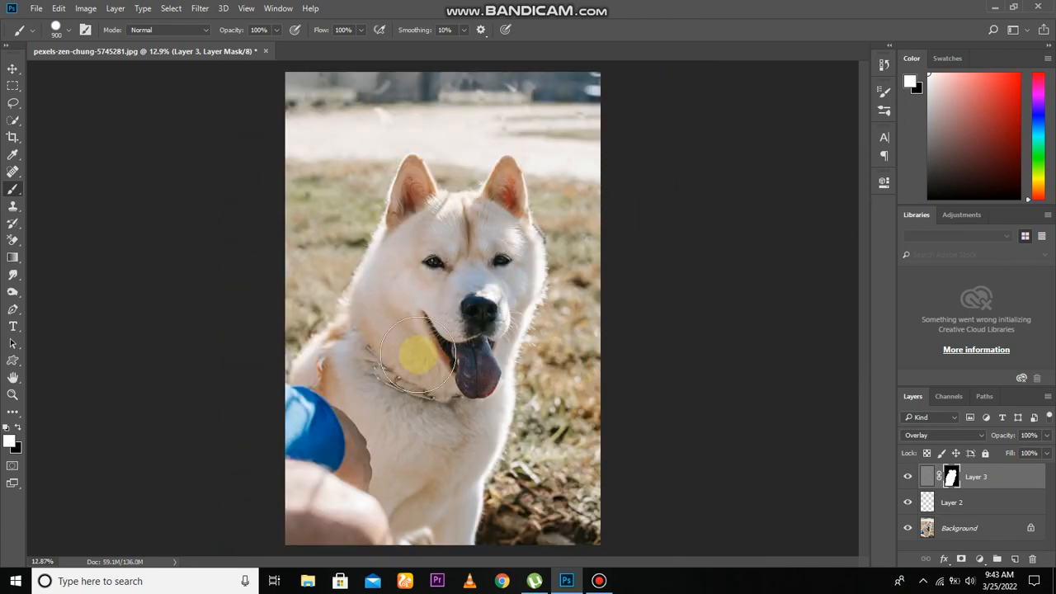
mouse_move(436, 493)
mouse_down()
mouse_move(457, 517)
mouse_move(332, 504)
mouse_move(400, 486)
mouse_move(405, 448)
mouse_up()
scroll(417, 389, down, 1)
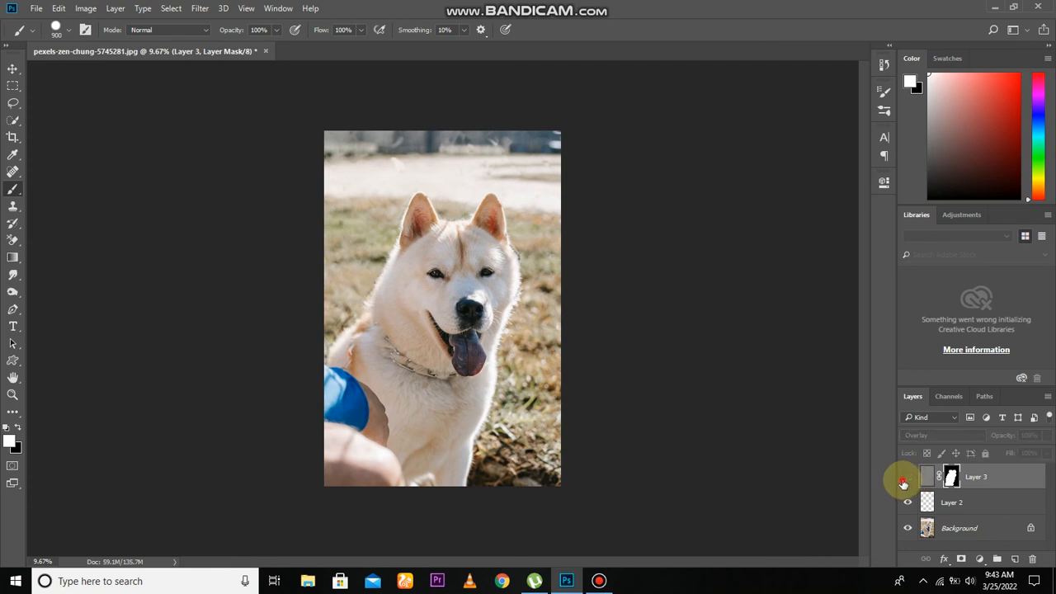
Step: Examine the sharpened dog photo both close up and as a whole
scroll(529, 367, up, 1)
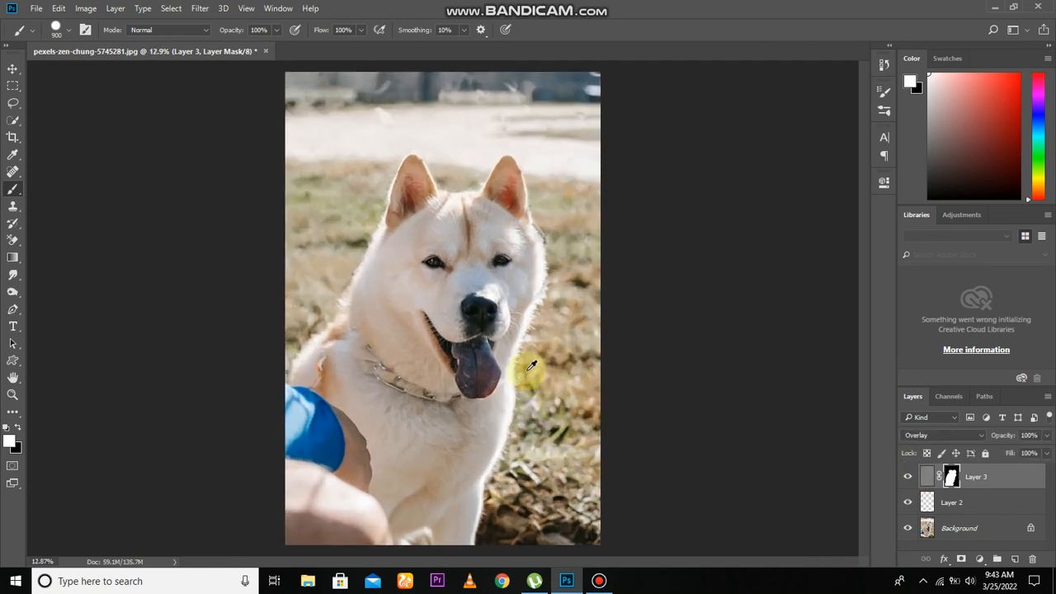
scroll(528, 367, up, 1)
key(v)
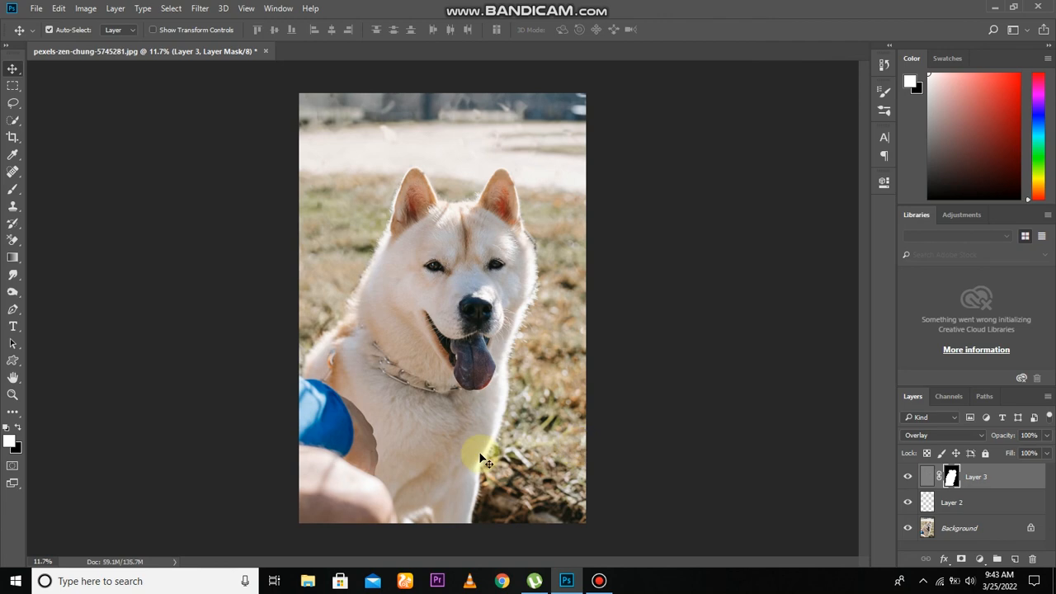
scroll(445, 364, down, 1)
scroll(453, 360, up, 1)
scroll(453, 361, down, 2)
scroll(448, 355, up, 3)
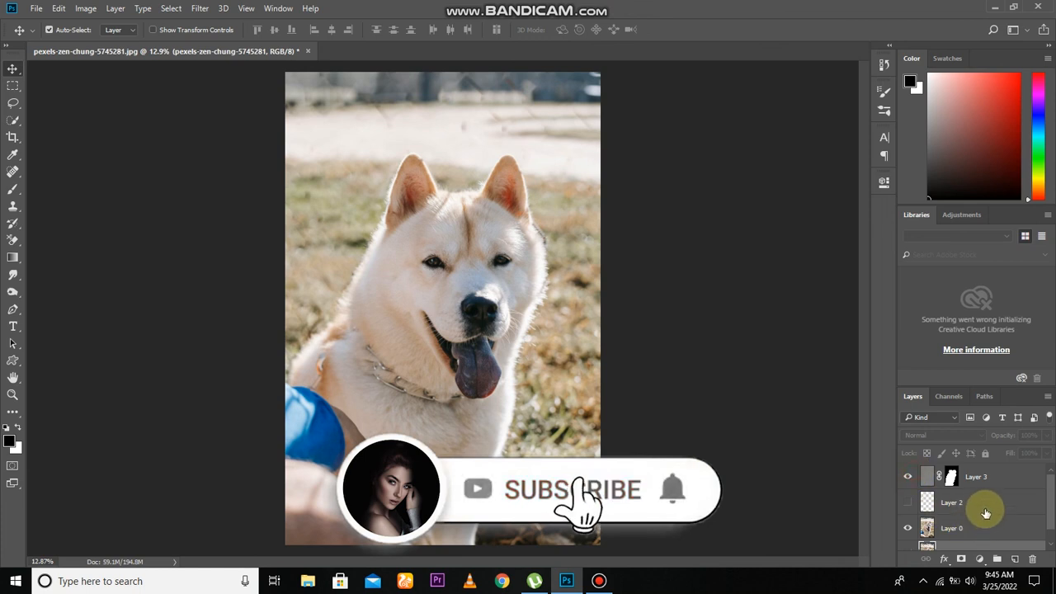
Step: Make the original pexels-zen-chung-5745281 layer and the cloning layer, Layer 2, visible
scroll(956, 519, down, 1)
click(907, 537)
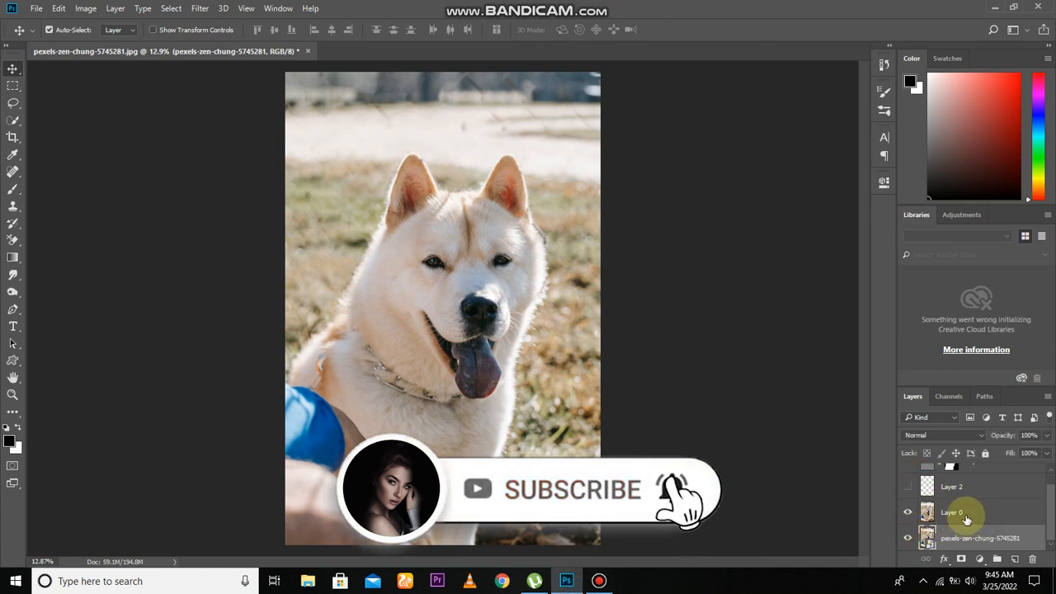
click(906, 487)
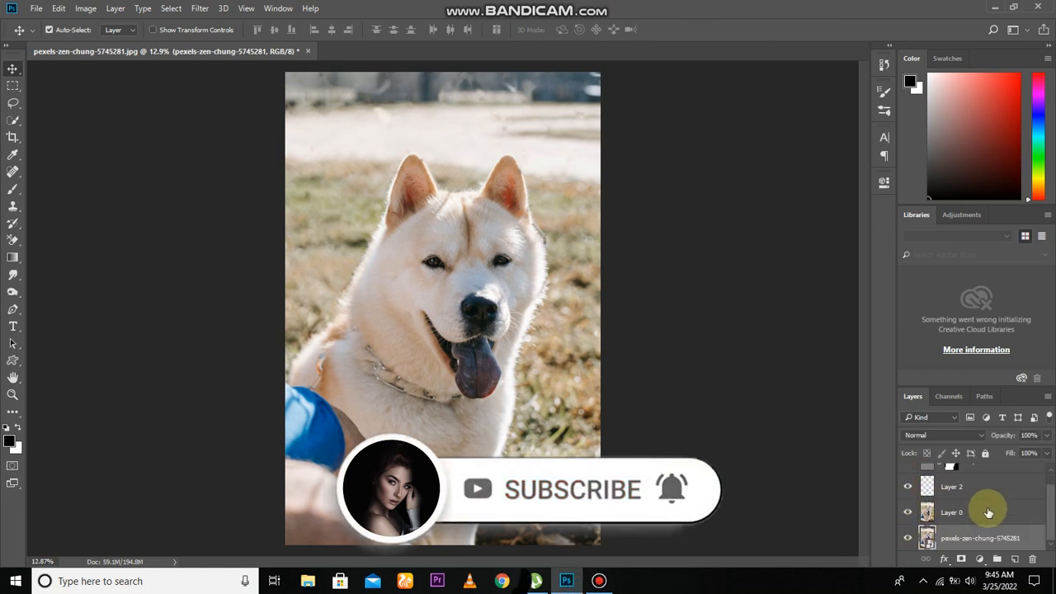
Step: Group Layer 3, Layer 2 and Layer 0, keeping the original photo layer outside the group
scroll(983, 507, up, 1)
shift+click(976, 476)
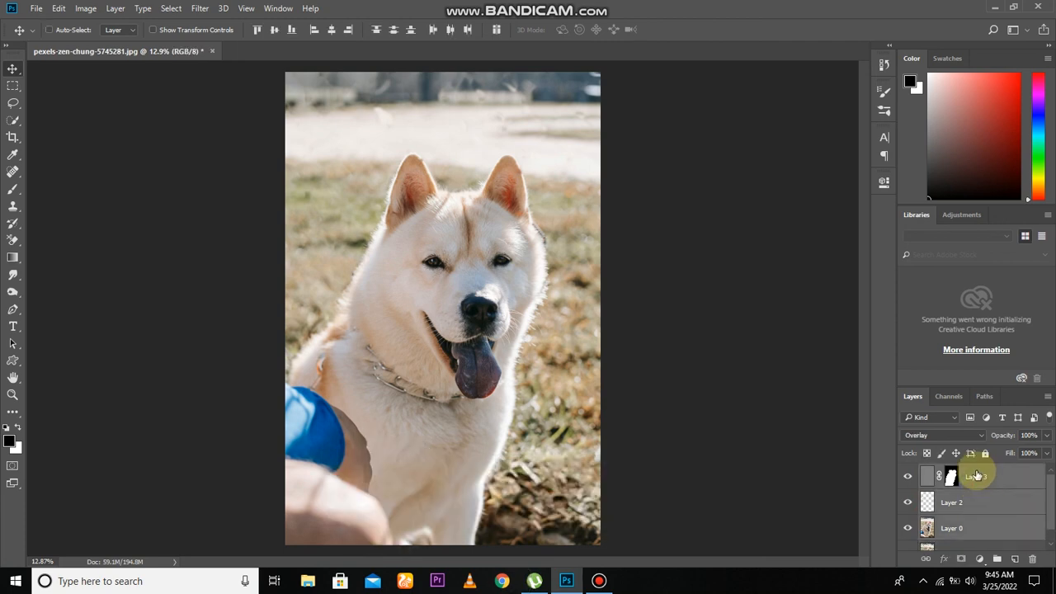
key(ctrl+g)
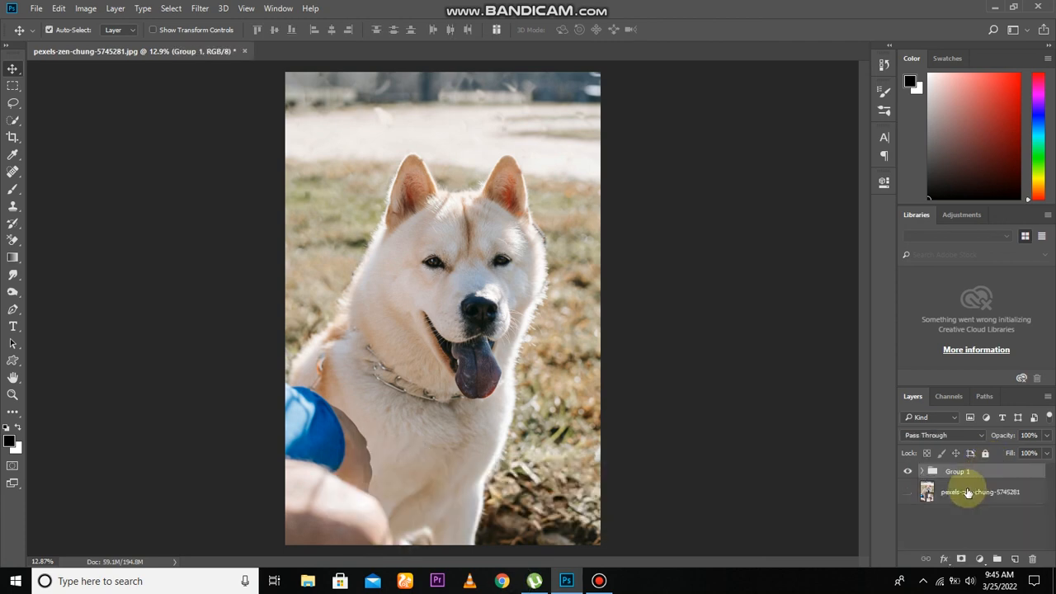
Step: Compare the original fenced photo with the retouched version by toggling the layer group's visibility, leaving both the group and original layer shown
click(902, 471)
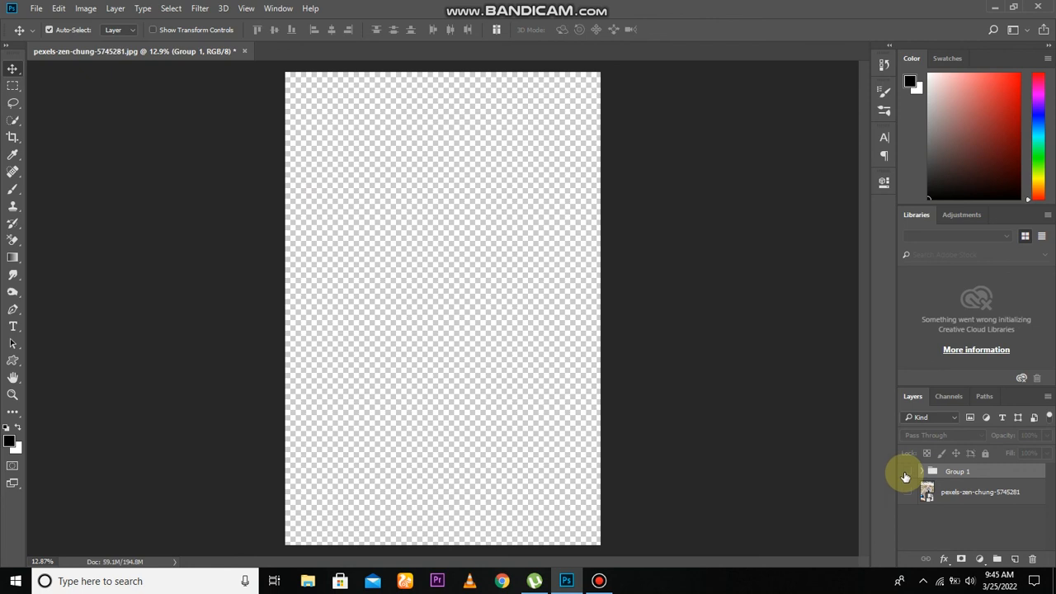
click(906, 473)
click(908, 471)
click(909, 472)
click(908, 472)
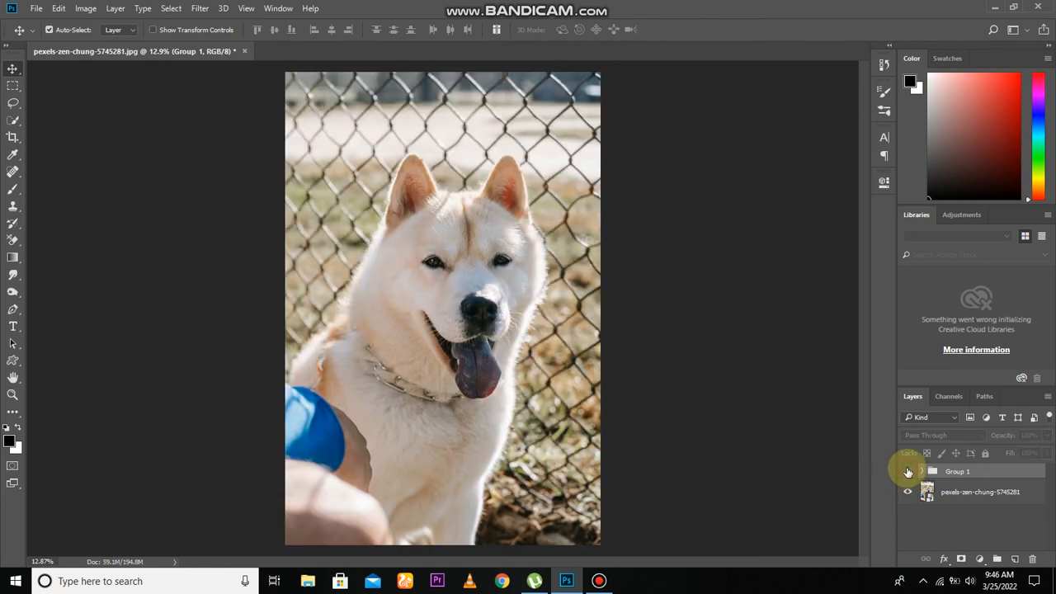
click(907, 471)
click(906, 472)
click(907, 472)
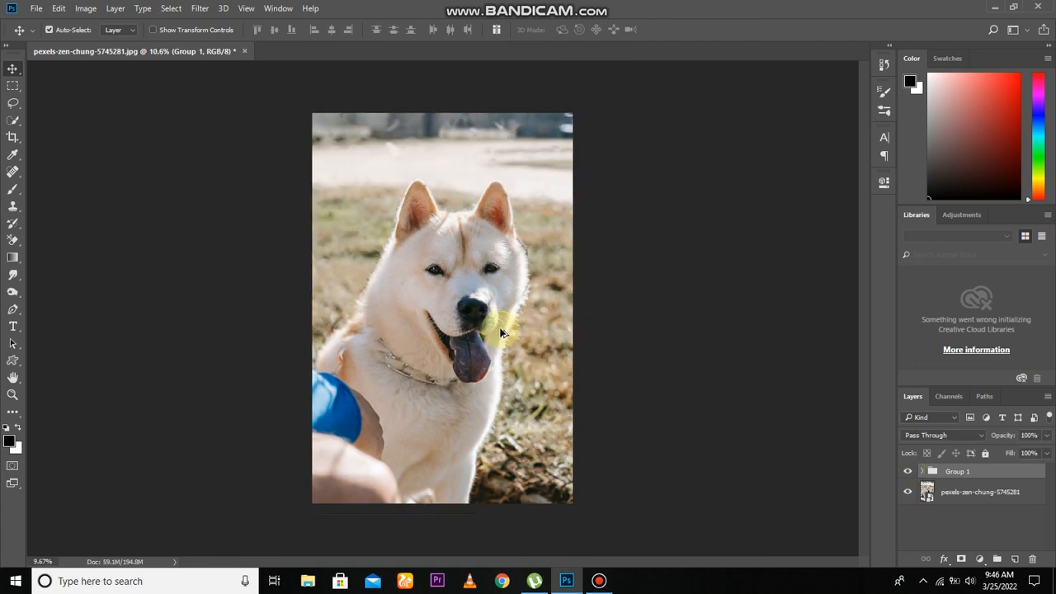